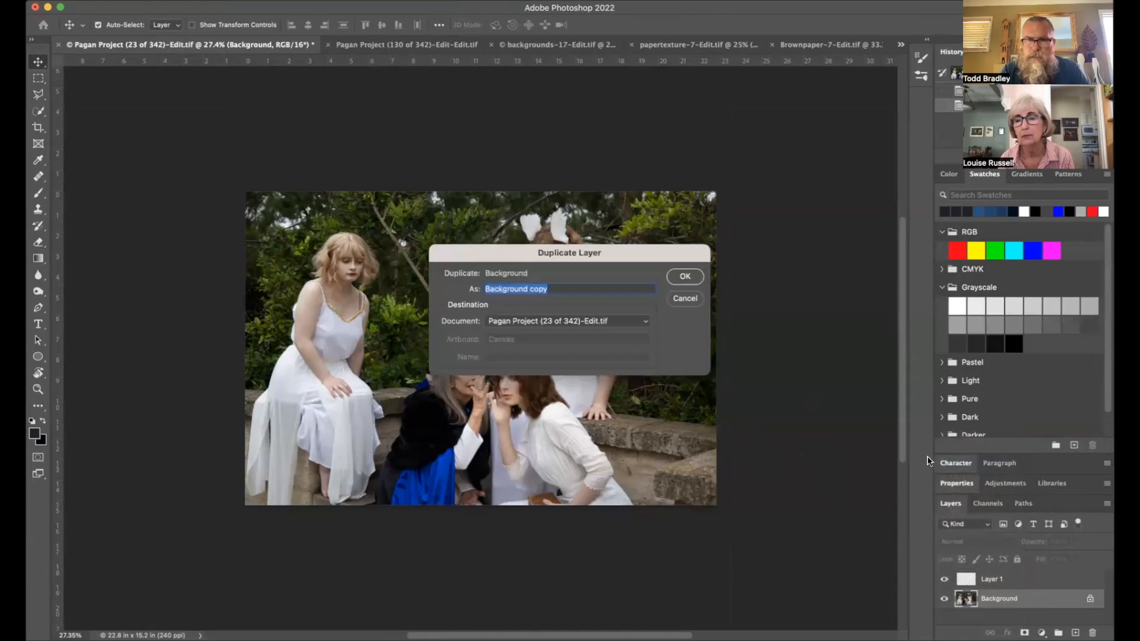
# Duplicate the Background layer as Background copy, hide the original Background, and make Layer 1 the active layer
pyautogui.click(683, 276)
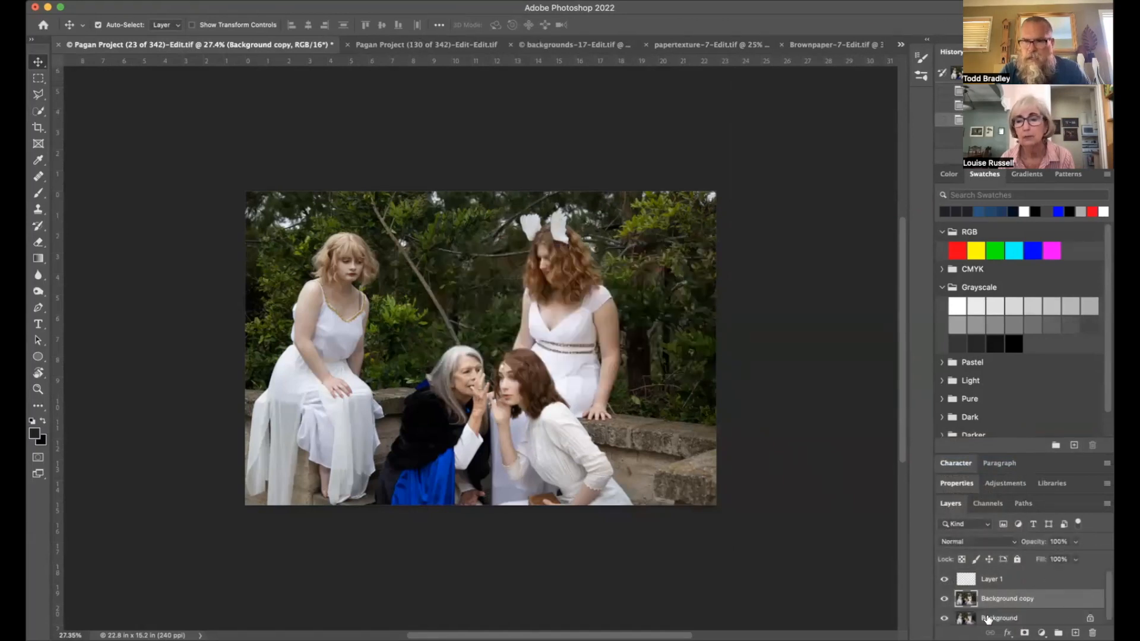
pyautogui.click(944, 618)
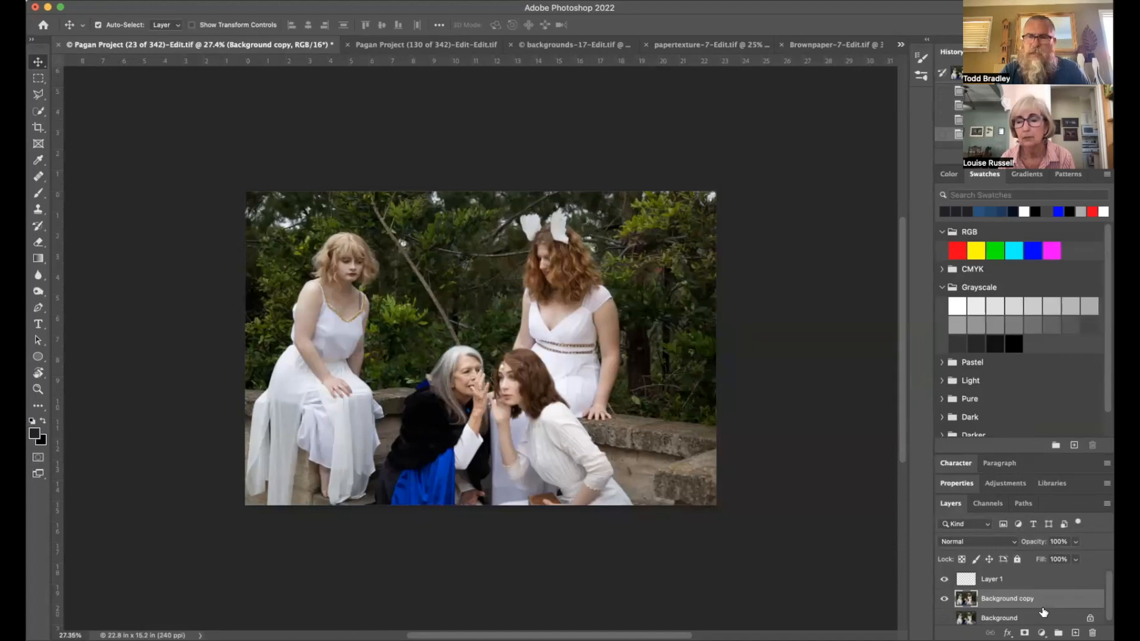
pyautogui.click(1013, 584)
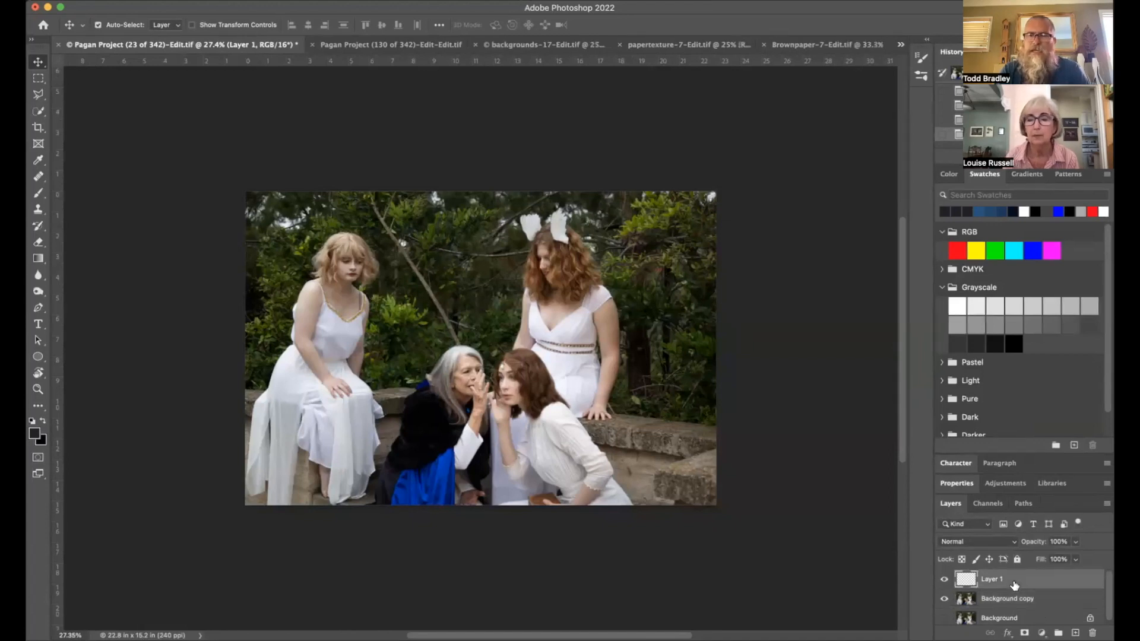
# Look through the papertexture-7, Brownpaper-7 and backgrounds-17 texture images and return to the Pagan Project (23 of 342) photo
pyautogui.click(647, 45)
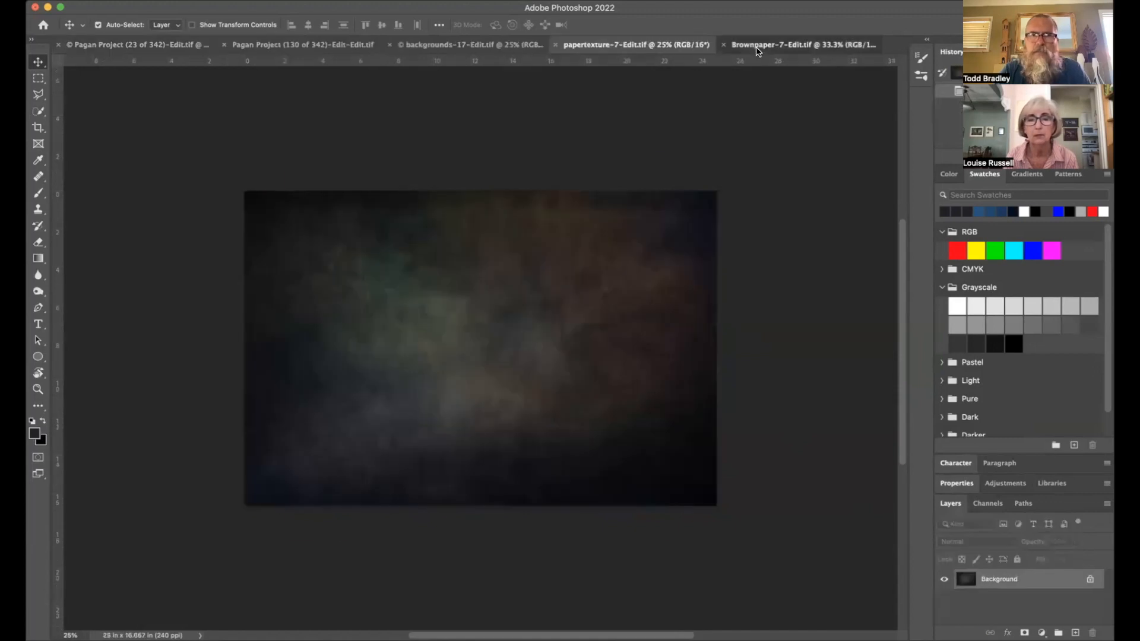
pyautogui.click(757, 51)
pyautogui.click(546, 46)
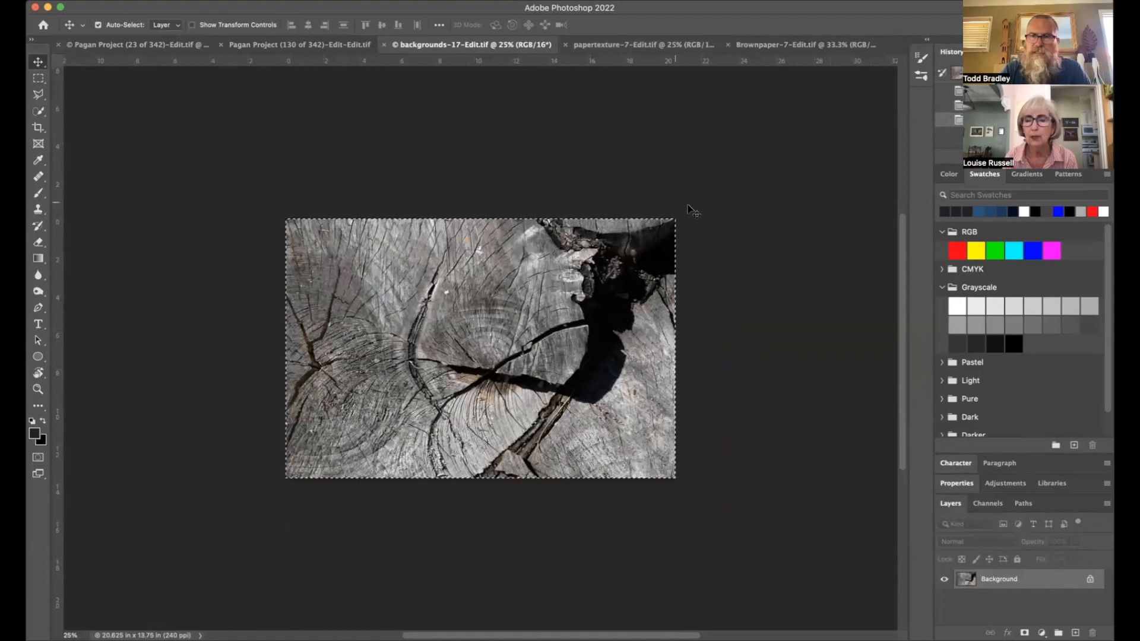
pyautogui.click(145, 47)
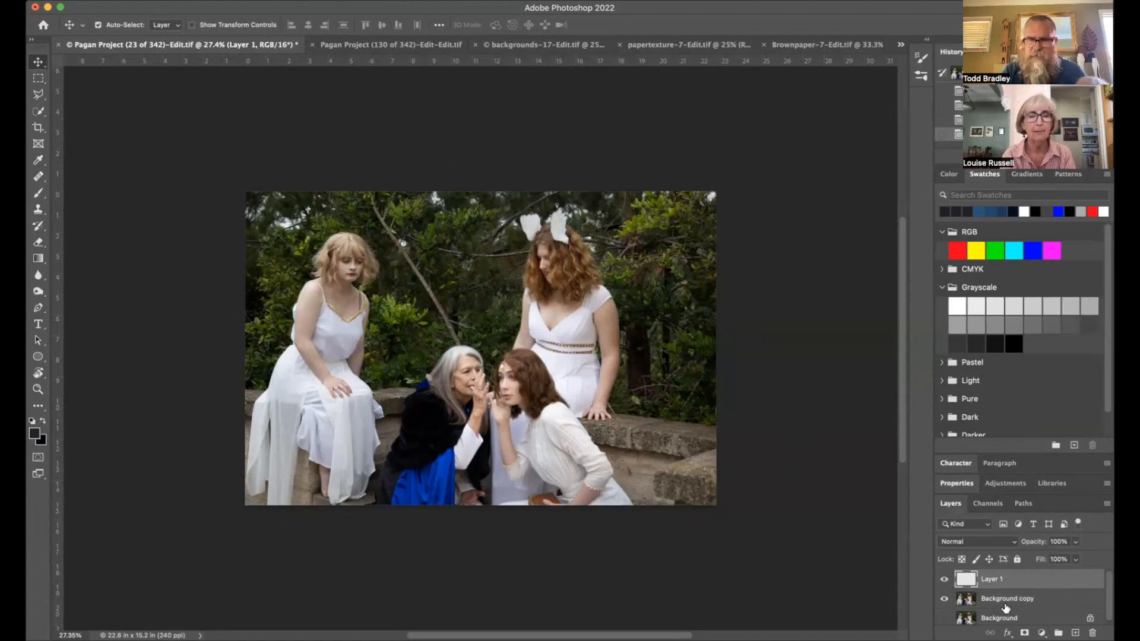
pyautogui.scroll(-1, 1005, 607)
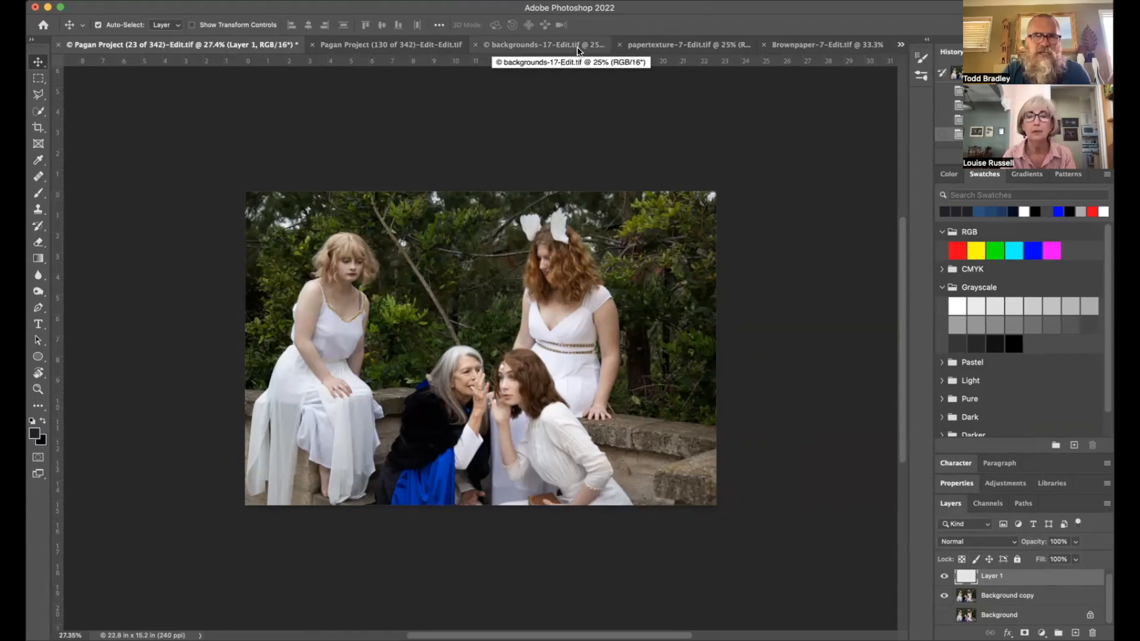
# Copy the entire wood texture from backgrounds-17-Edit.tif and paste it into the Pagan Project (23 of 342) photo
pyautogui.click(578, 51)
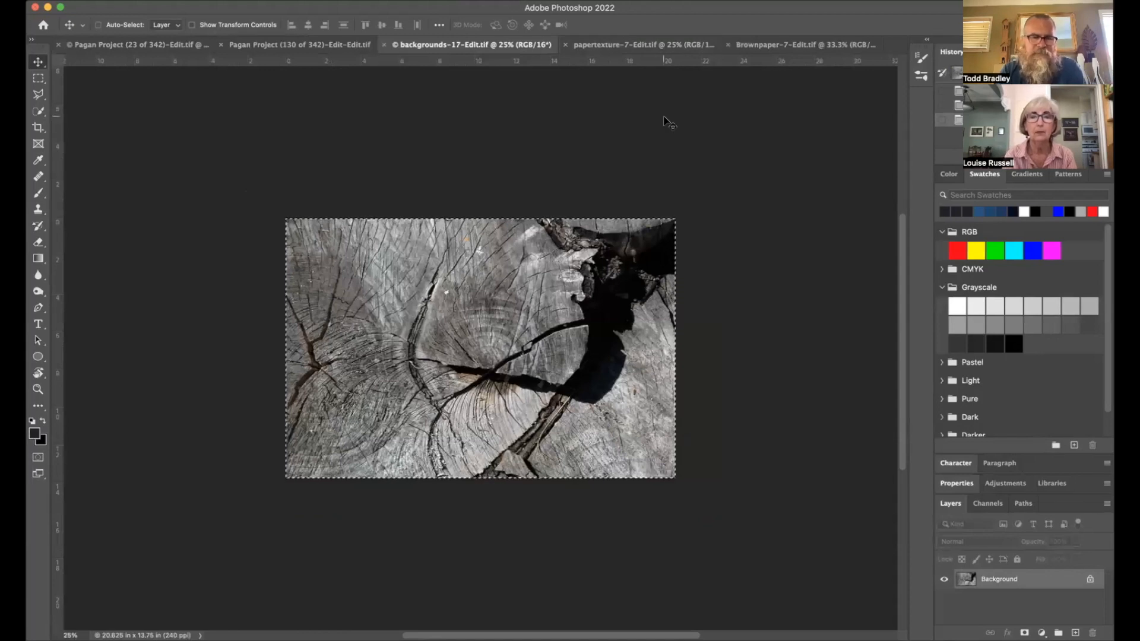
pyautogui.press('super+a')
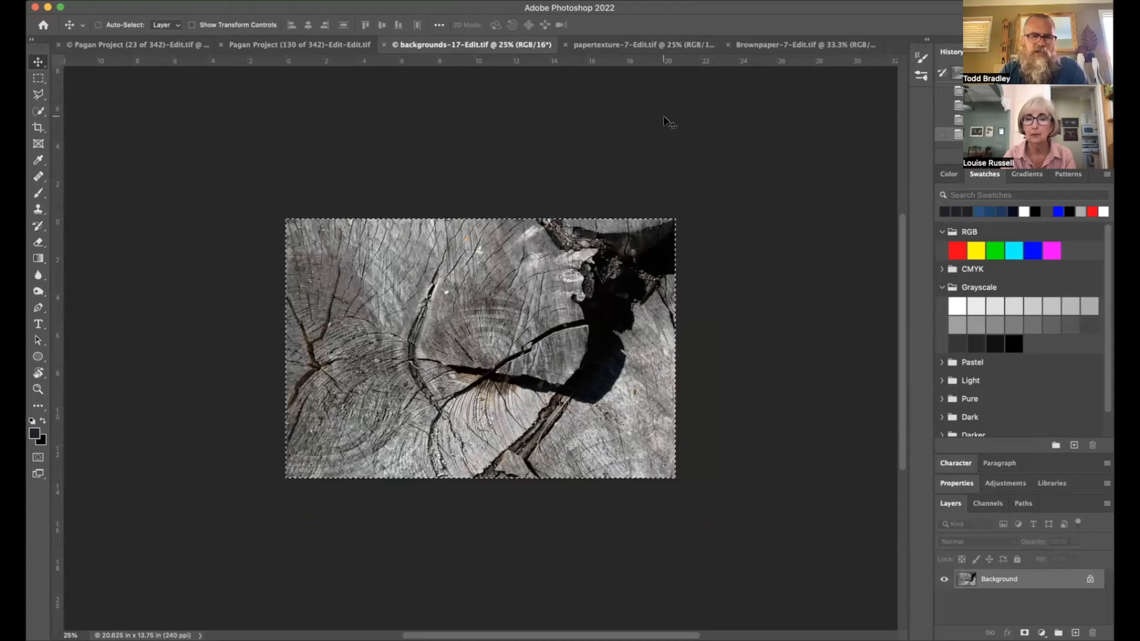
pyautogui.press('super+c')
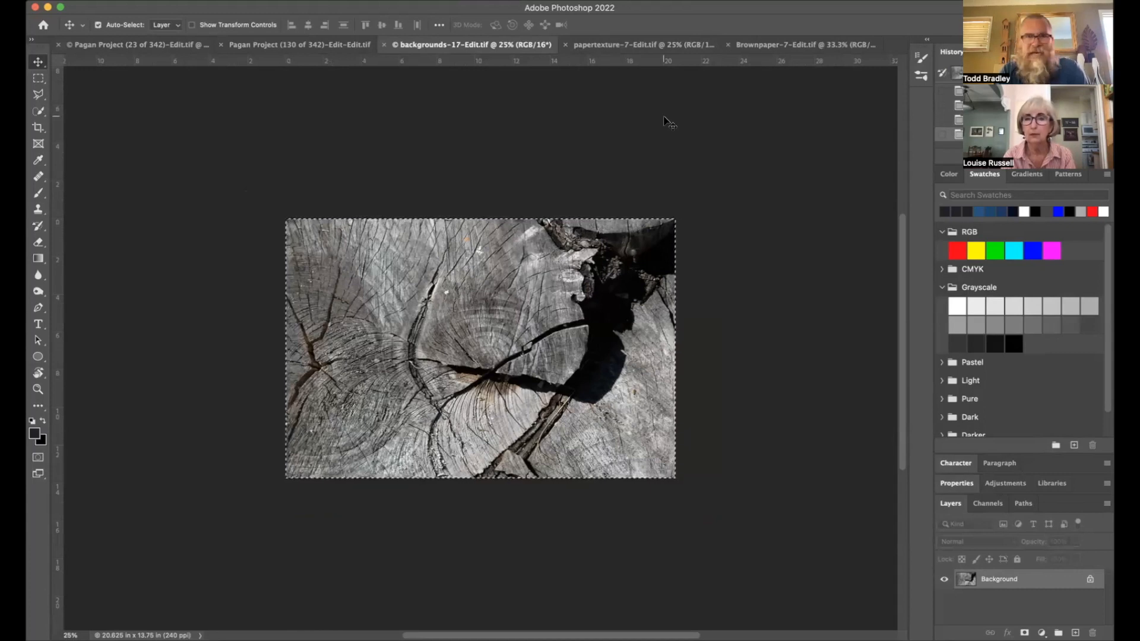
pyautogui.click(178, 48)
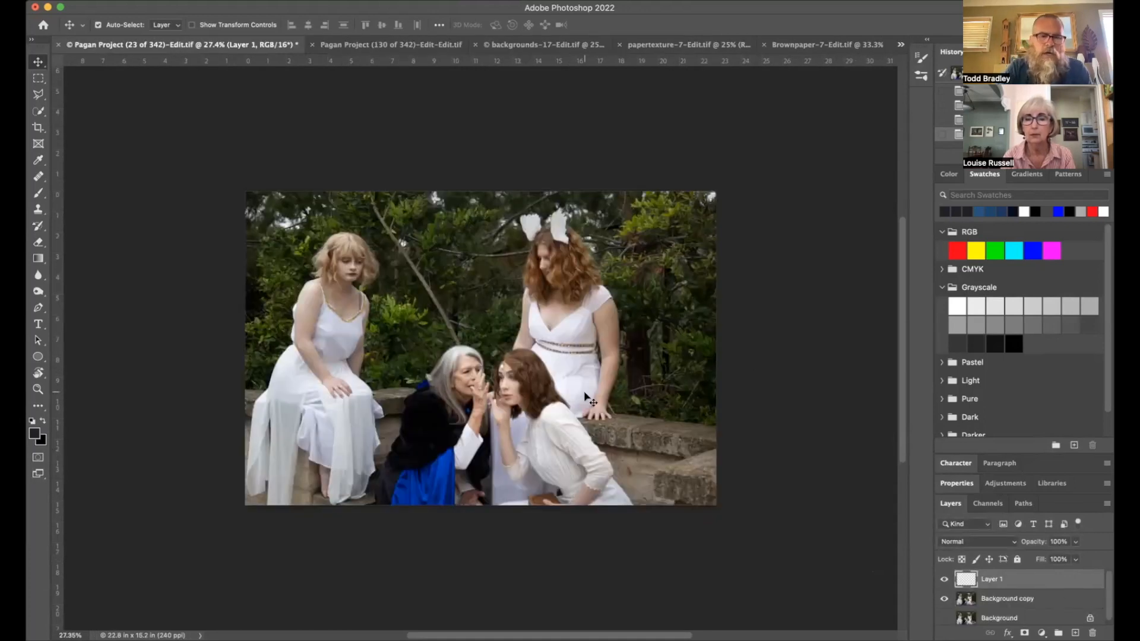
pyautogui.press('super+v')
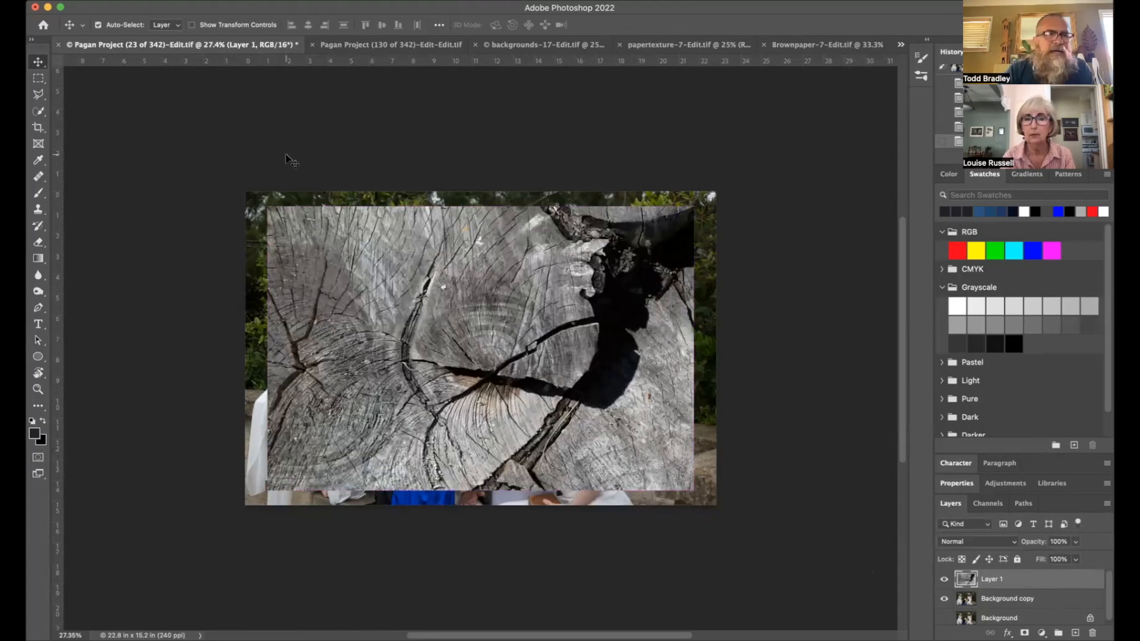
# Scale the pasted wood texture to about 110.8% so it covers the whole photo from corner to corner
pyautogui.click(144, 1)
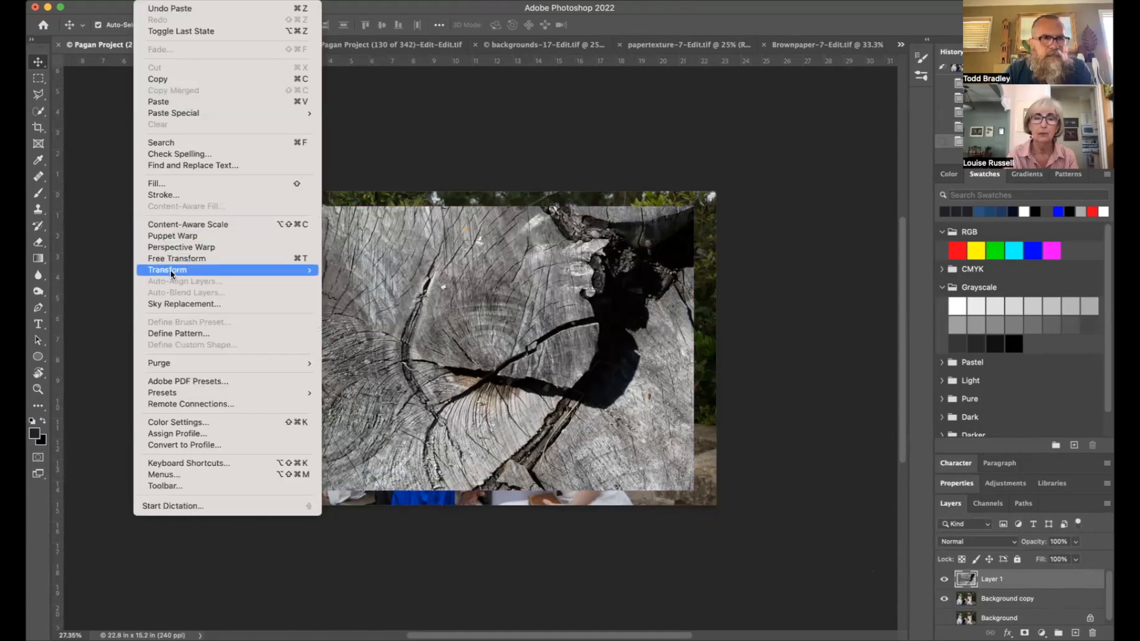
pyautogui.moveTo(171, 273)
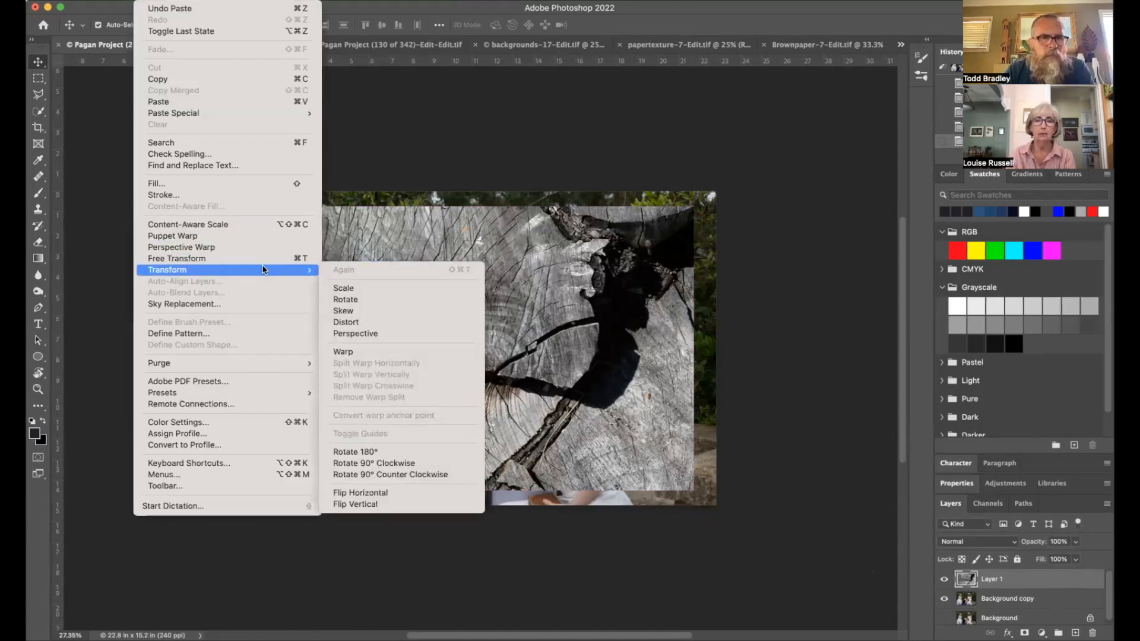
pyautogui.click(332, 289)
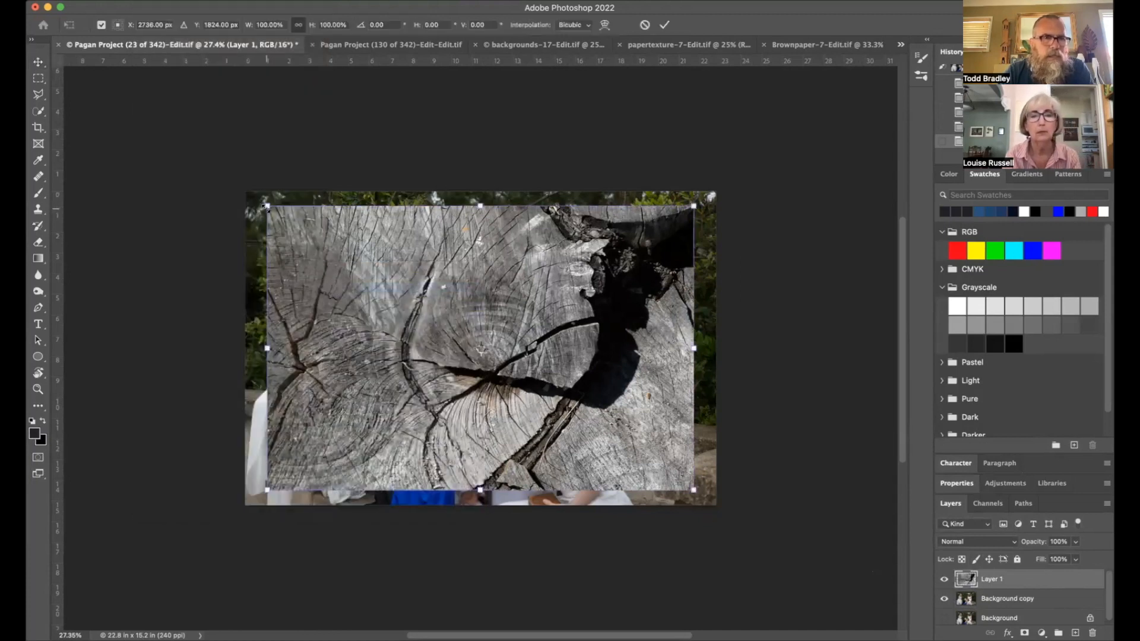
pyautogui.moveTo(267, 206); pyautogui.dragTo(246, 192)
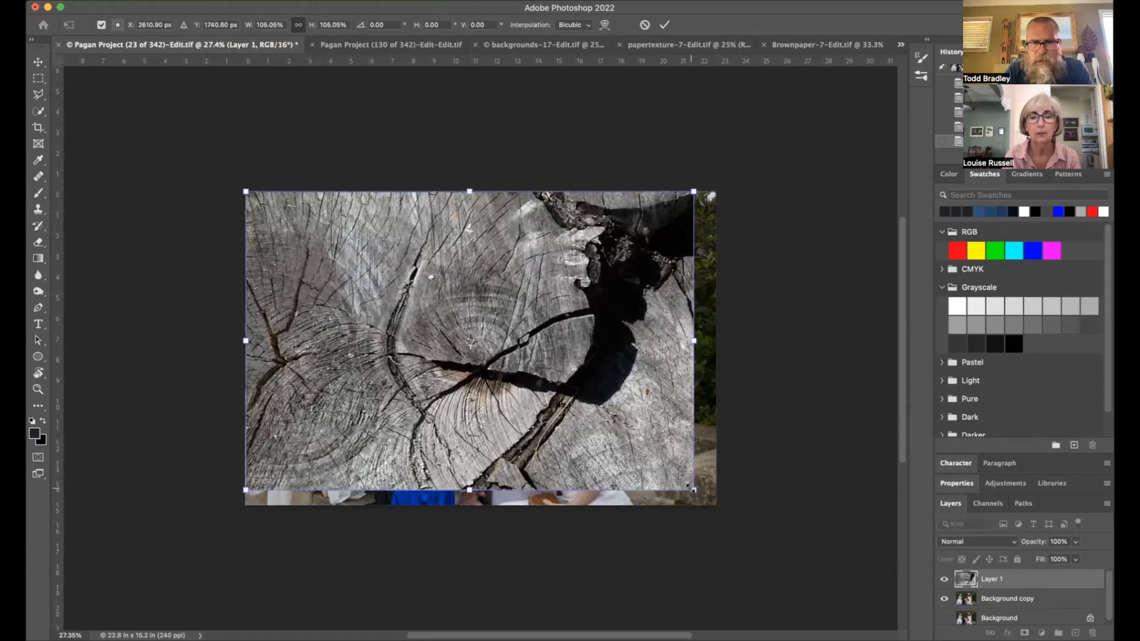
pyautogui.moveTo(693, 490); pyautogui.dragTo(718, 506)
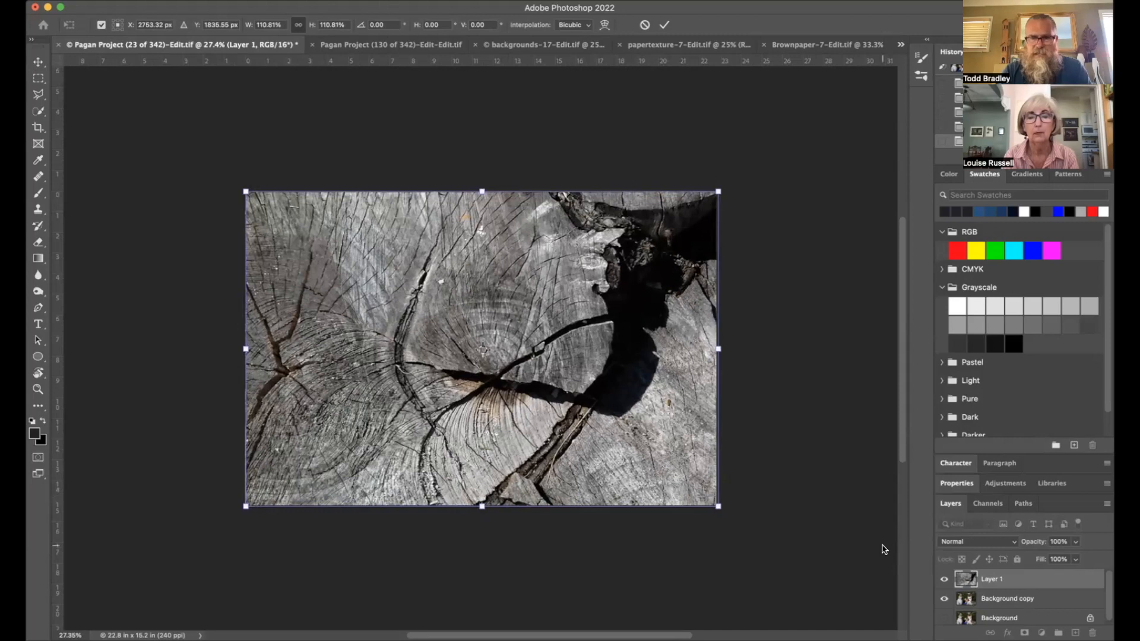
pyautogui.press('Return')
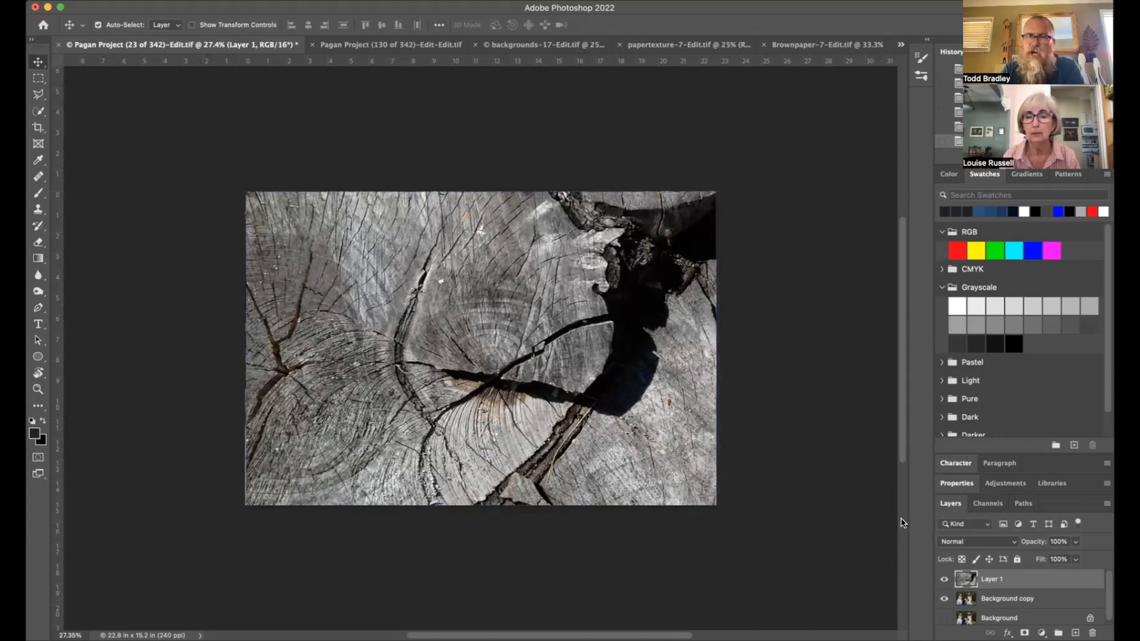
# Compare the photo with and without the wood texture by hiding and reshowing Layer 1, leaving Layer 1 selected
pyautogui.click(997, 601)
pyautogui.click(945, 580)
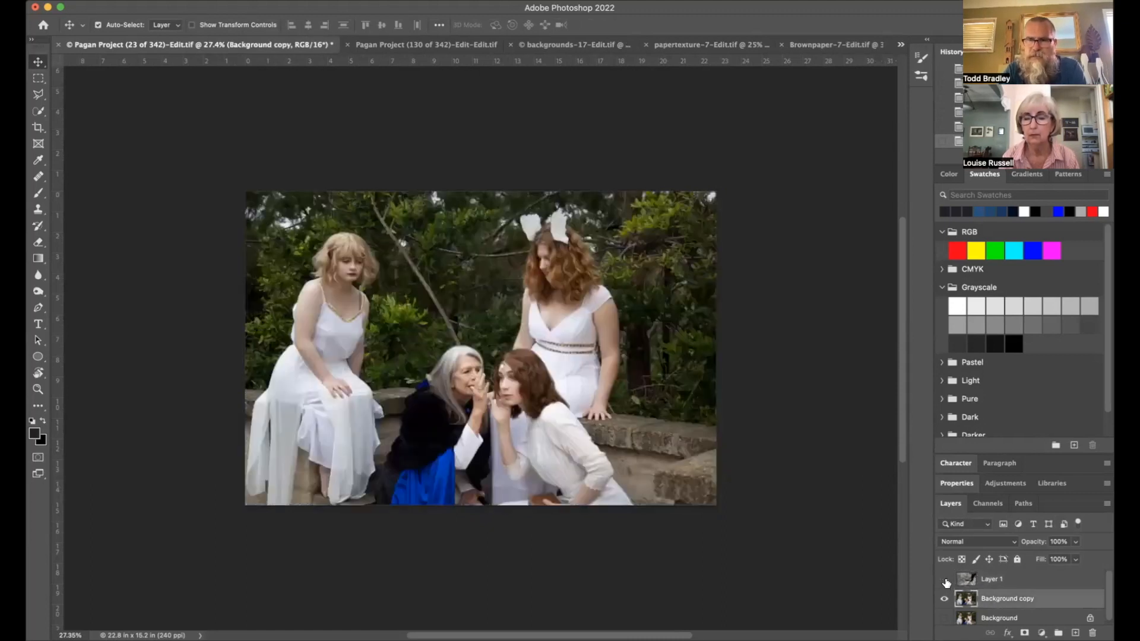
pyautogui.click(945, 579)
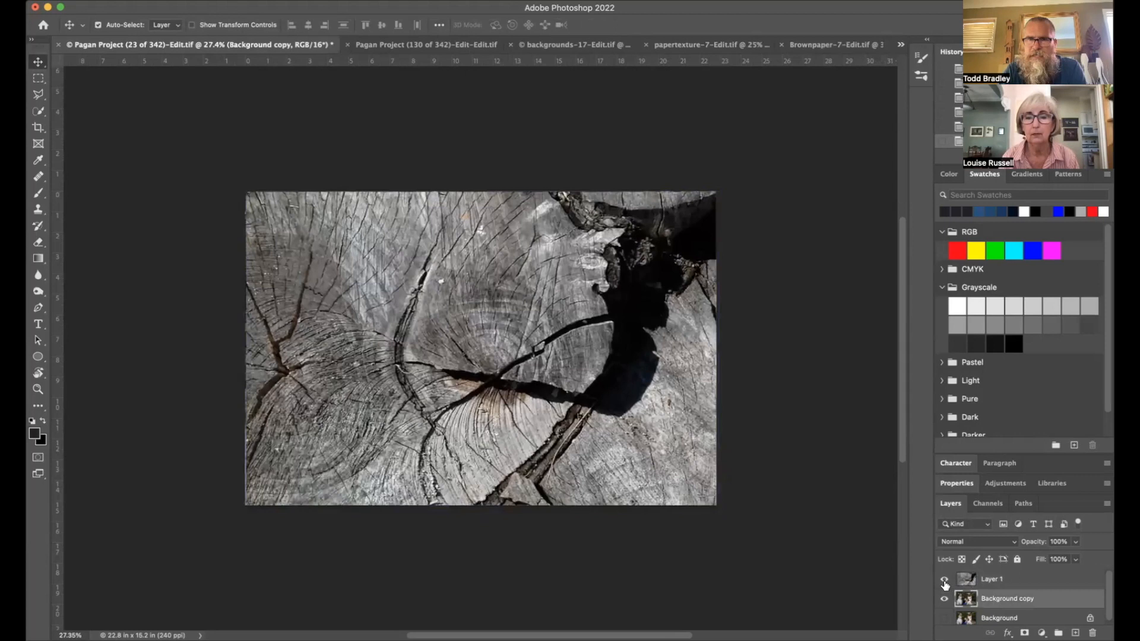
pyautogui.click(1036, 580)
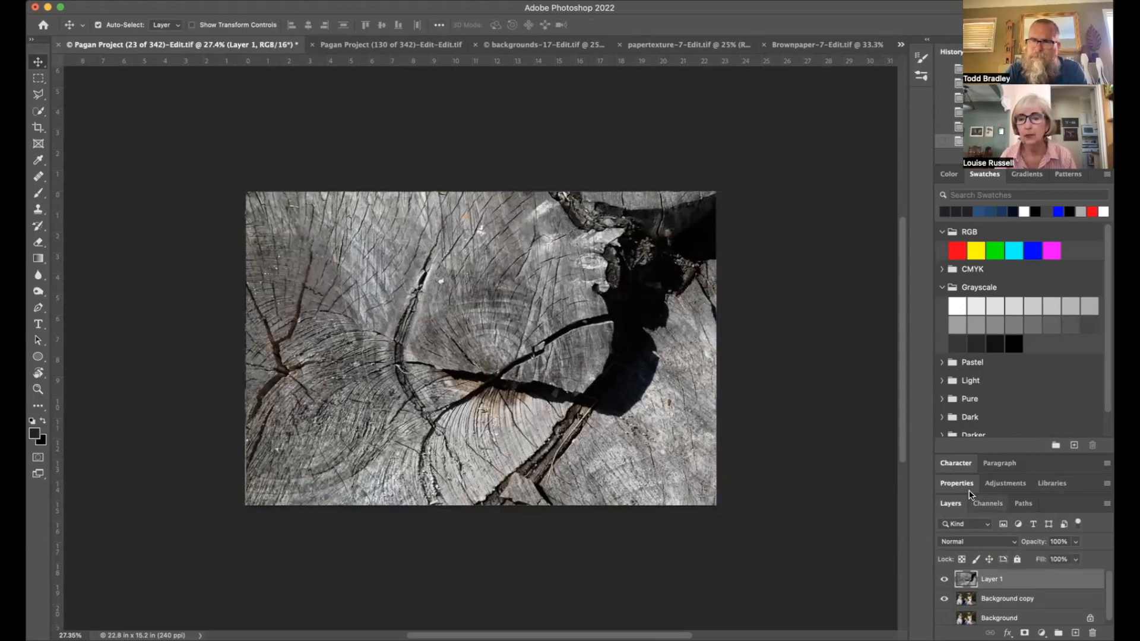
# Set the wood texture layer's blend mode to Multiply and reduce its opacity to 73%
pyautogui.click(1014, 542)
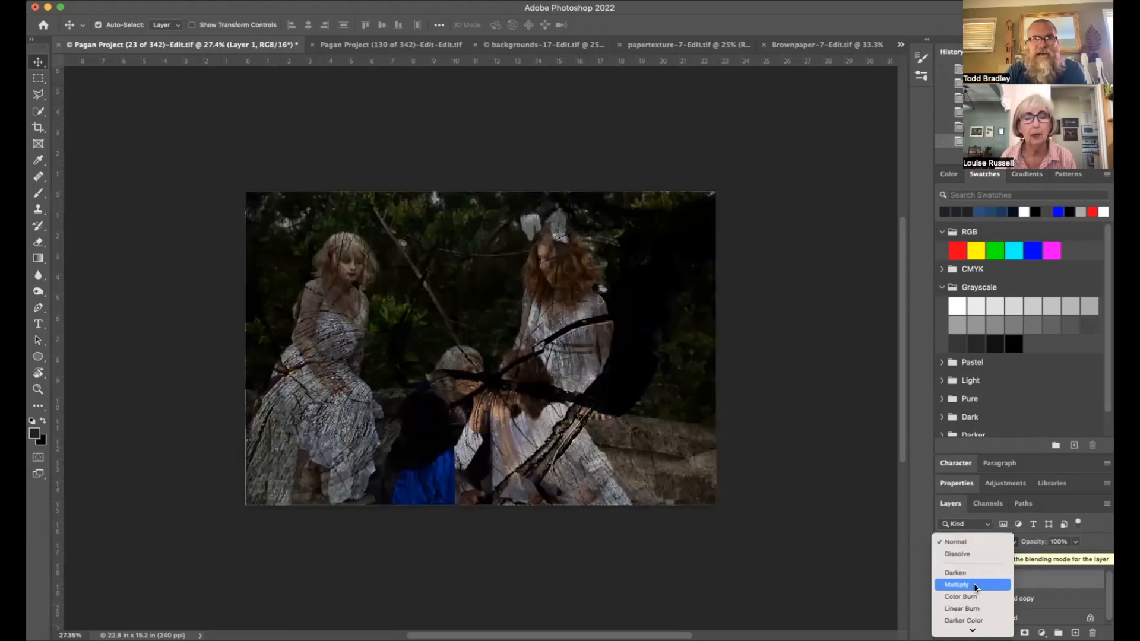
pyautogui.scroll(-3, 971, 576)
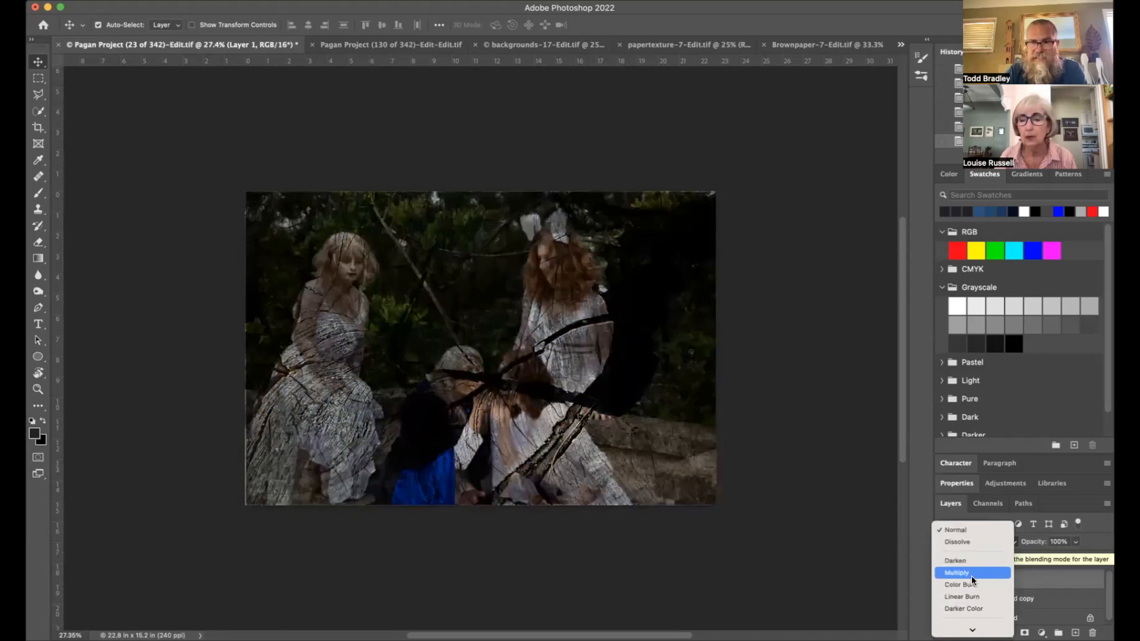
pyautogui.scroll(-1, 971, 576)
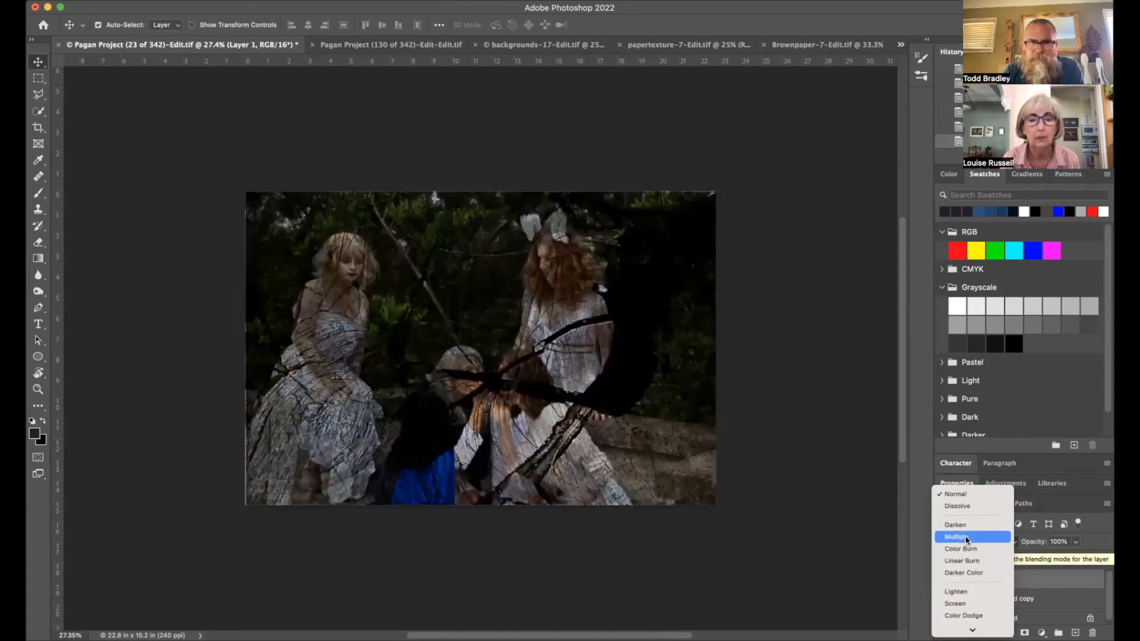
pyautogui.click(965, 536)
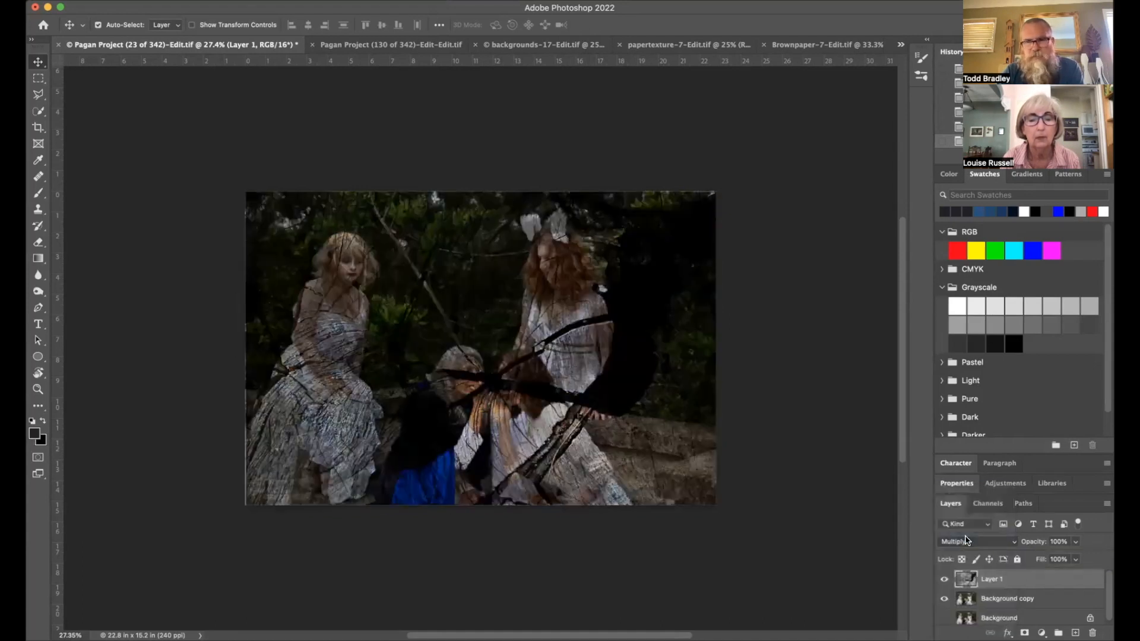
pyautogui.click(1076, 542)
pyautogui.moveTo(1076, 560)
pyautogui.mouseDown()
pyautogui.moveTo(1024, 561)
pyautogui.moveTo(1061, 557)
pyautogui.mouseUp()
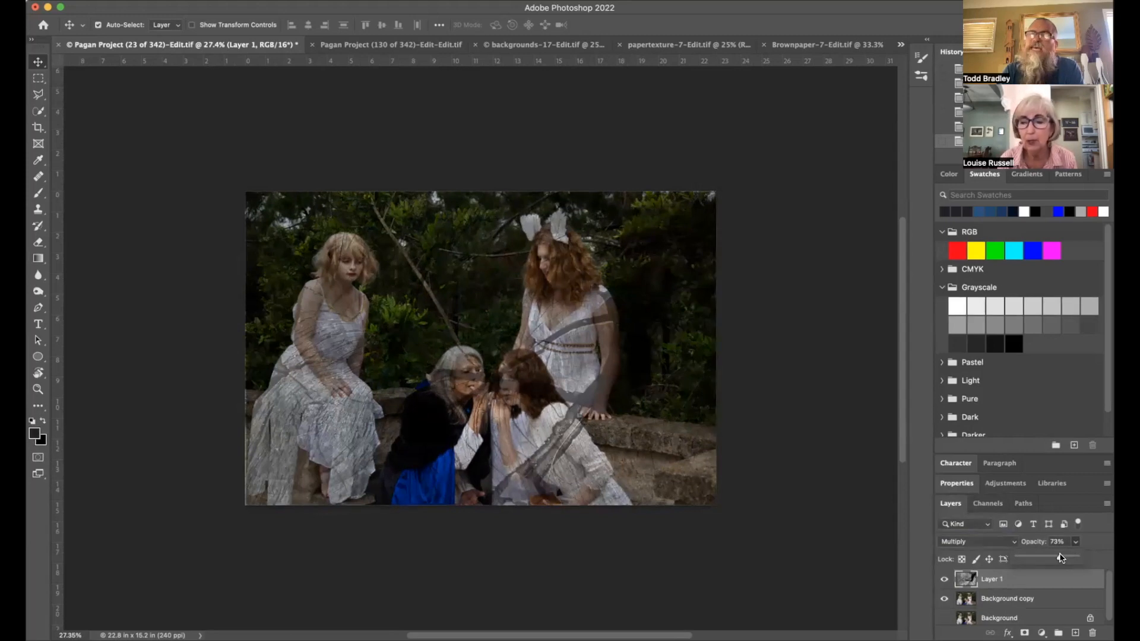
# Return the wood texture layer's blend mode to Normal and set its opacity to 47%
pyautogui.click(1003, 542)
pyautogui.click(981, 498)
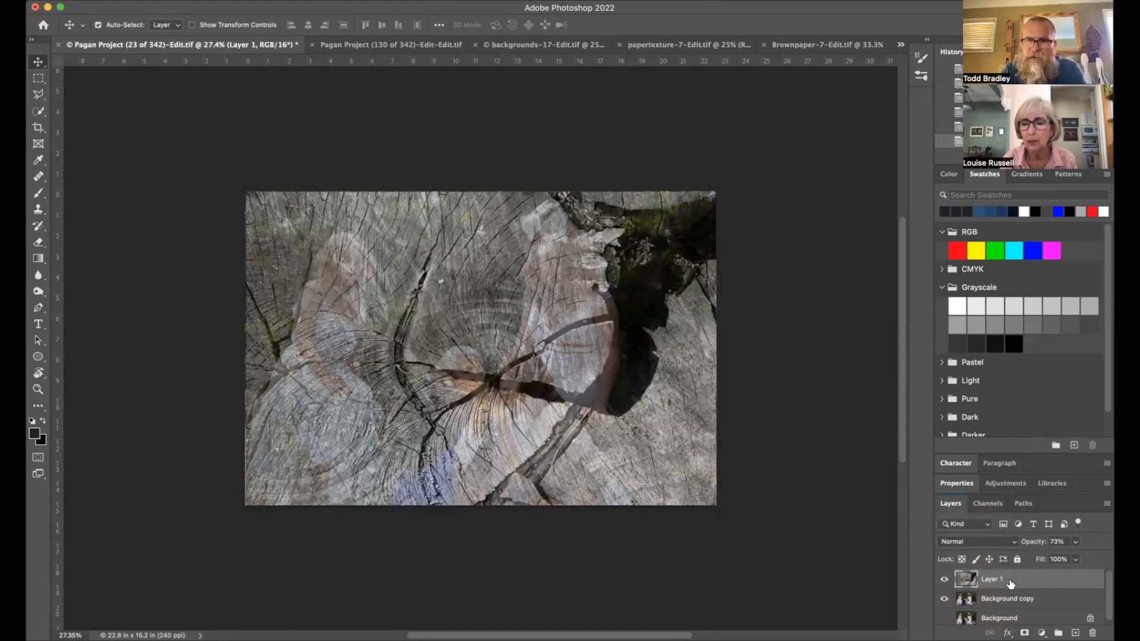
pyautogui.click(1075, 542)
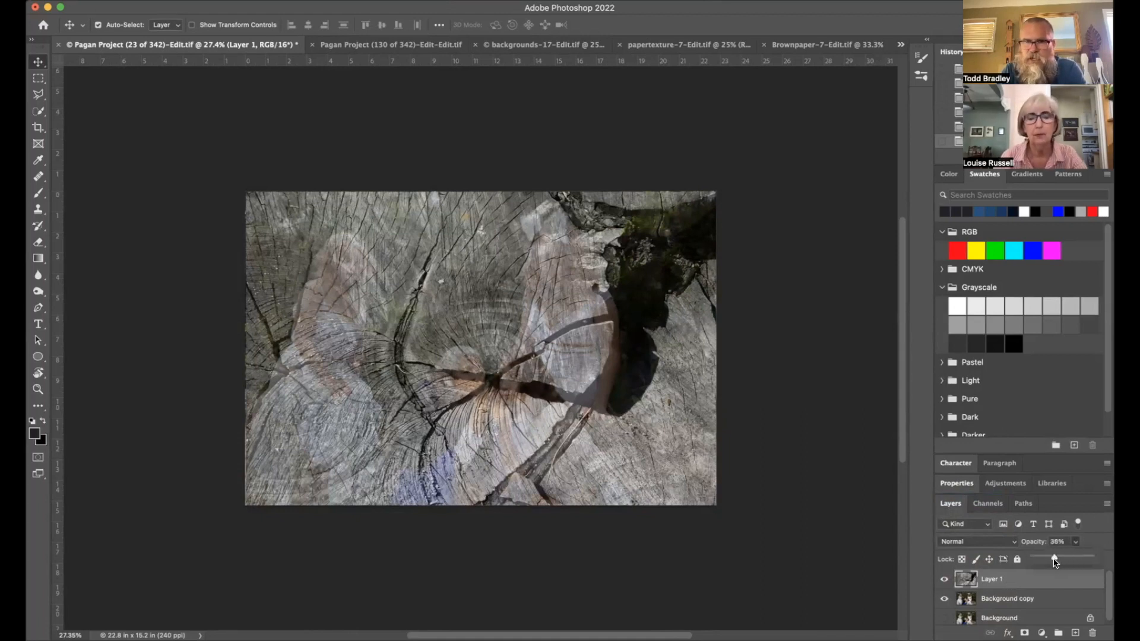
pyautogui.moveTo(1076, 561); pyautogui.dragTo(1054, 562)
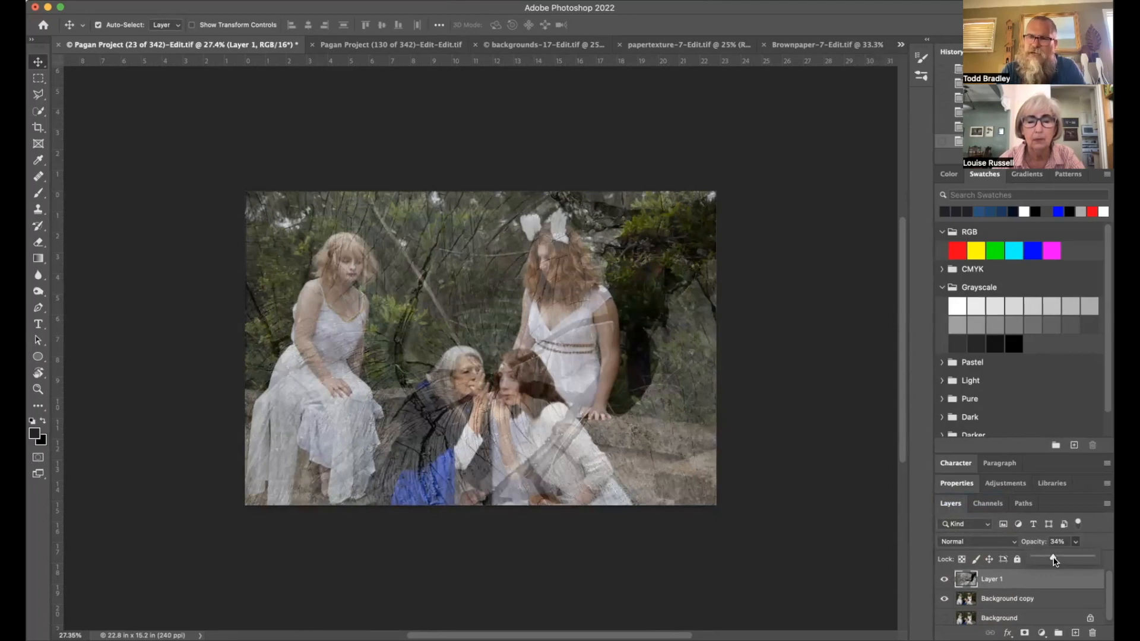
pyautogui.moveTo(1054, 562)
pyautogui.mouseDown()
pyautogui.moveTo(1044, 562)
pyautogui.moveTo(1075, 563)
pyautogui.moveTo(1058, 563)
pyautogui.mouseUp()
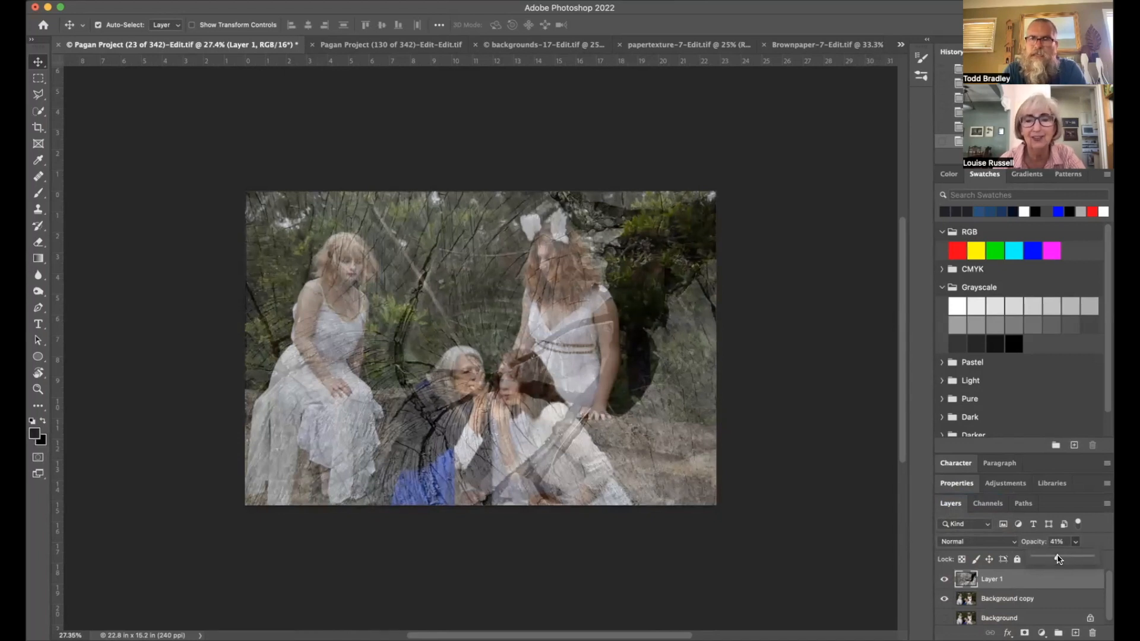
pyautogui.moveTo(1057, 560); pyautogui.dragTo(1062, 559)
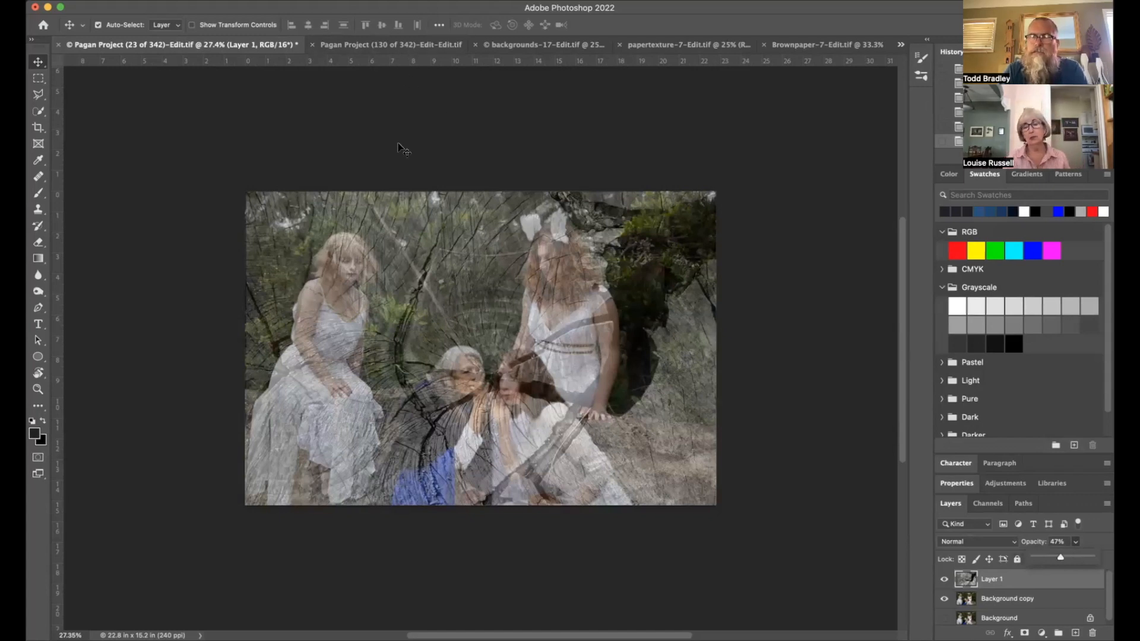
# Switch to the Pagan Project (130 of 342) image and duplicate its Background layer as Background copy
pyautogui.click(374, 45)
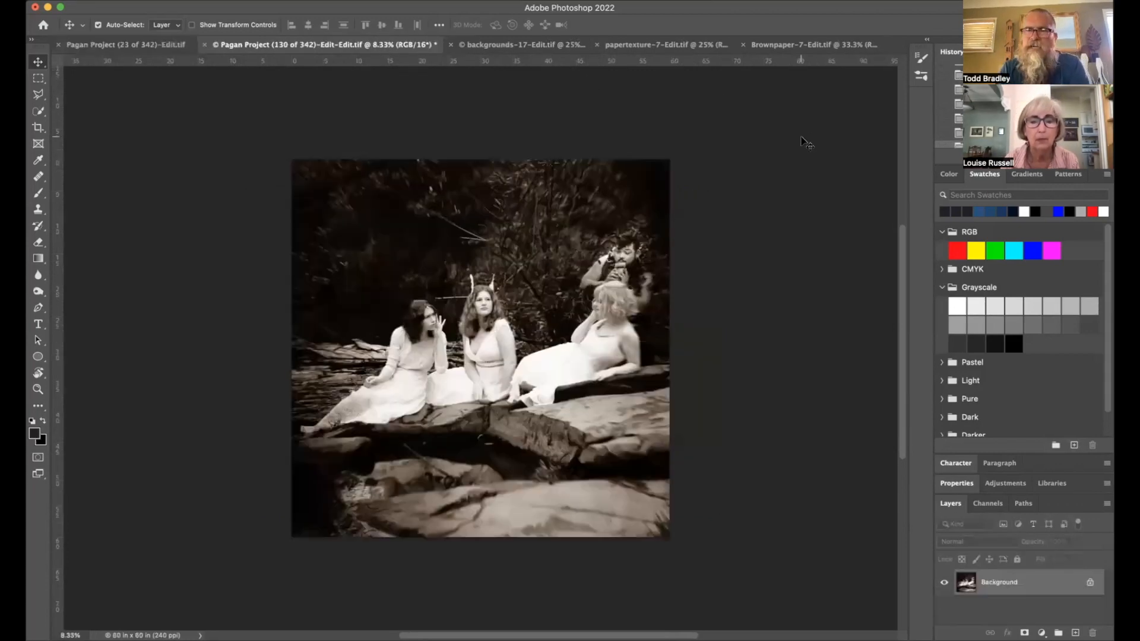
pyautogui.rightClick(1013, 586)
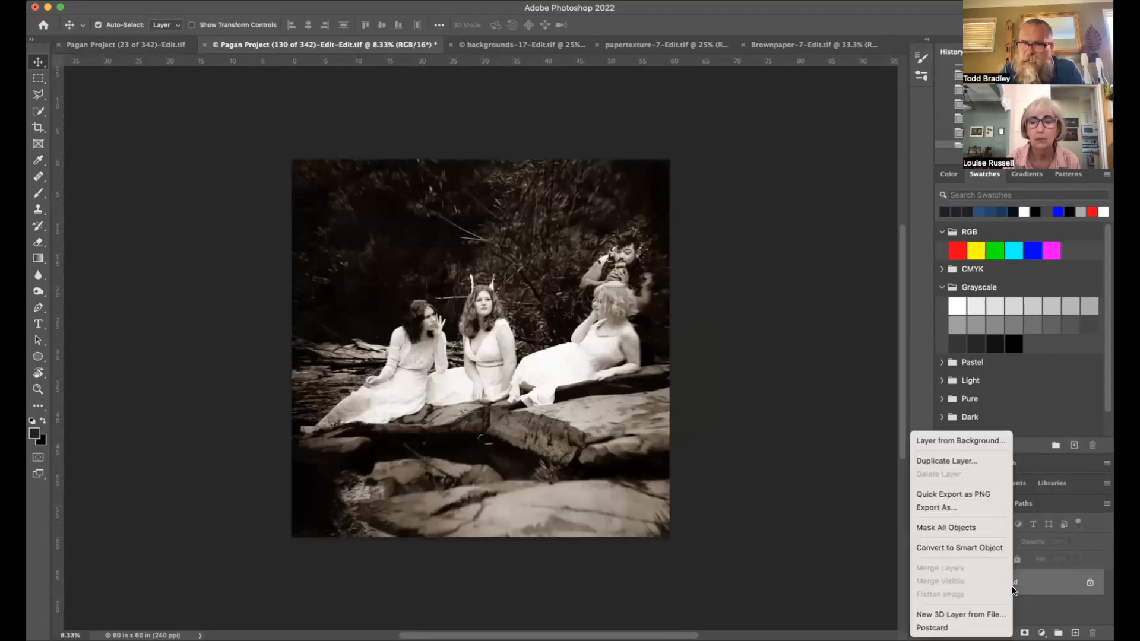
pyautogui.click(954, 459)
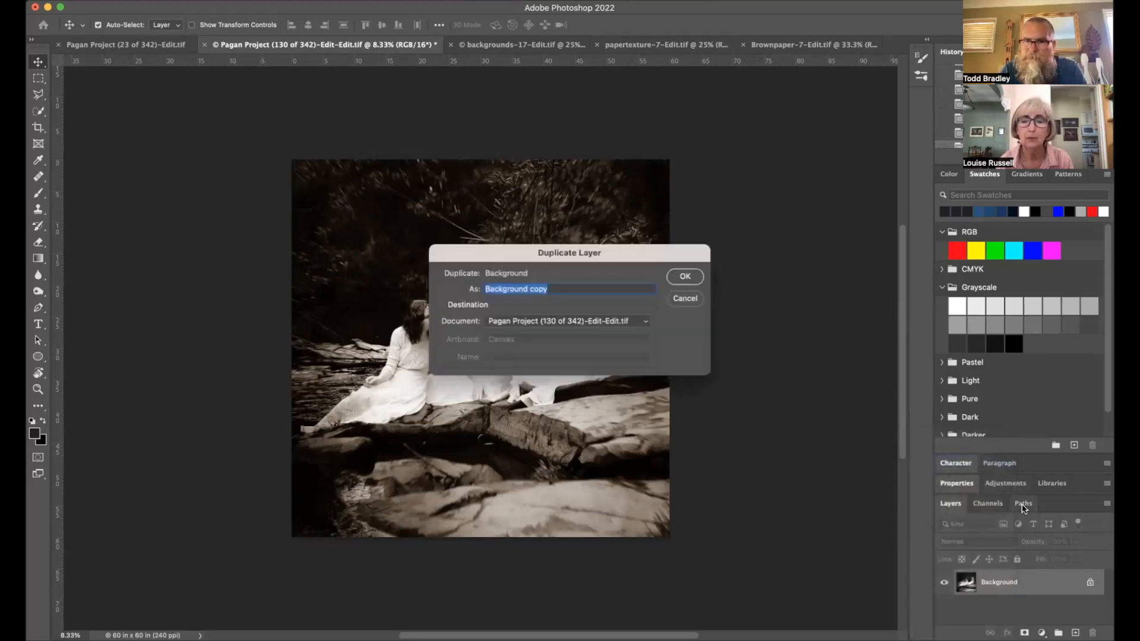
pyautogui.click(691, 277)
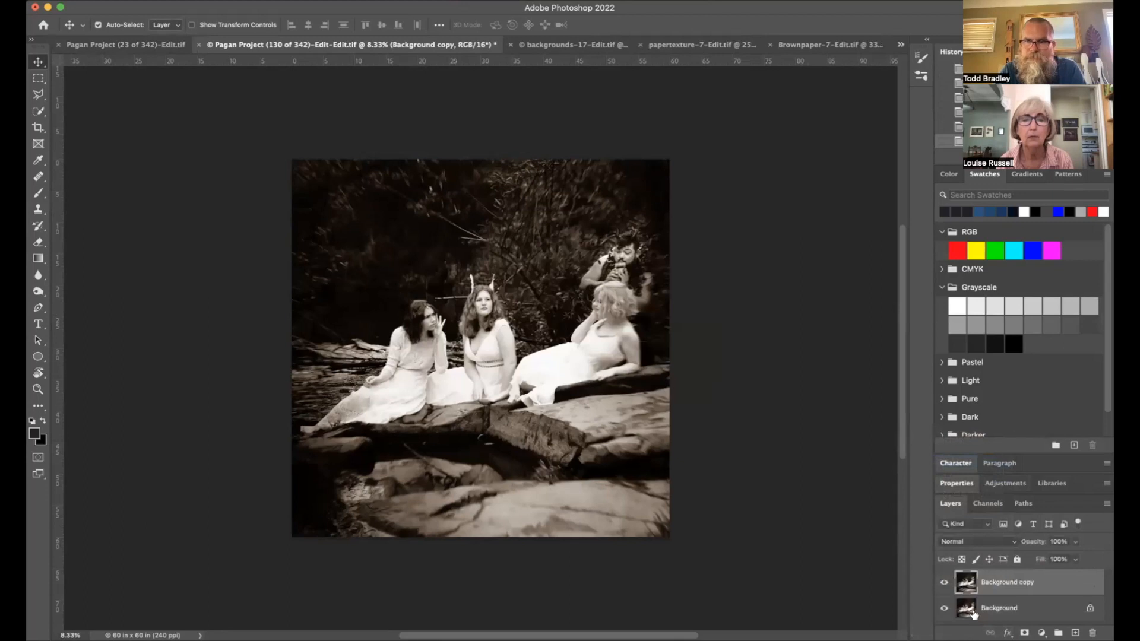
# Hide the original Background layer and add a new empty layer above Background copy
pyautogui.click(946, 608)
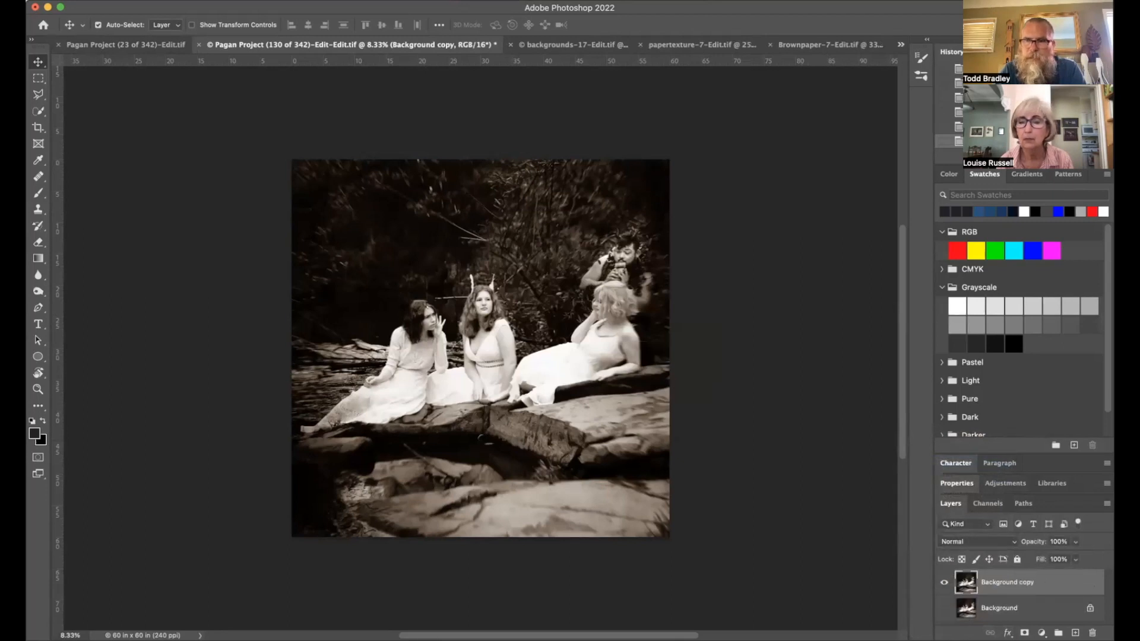
pyautogui.click(1076, 633)
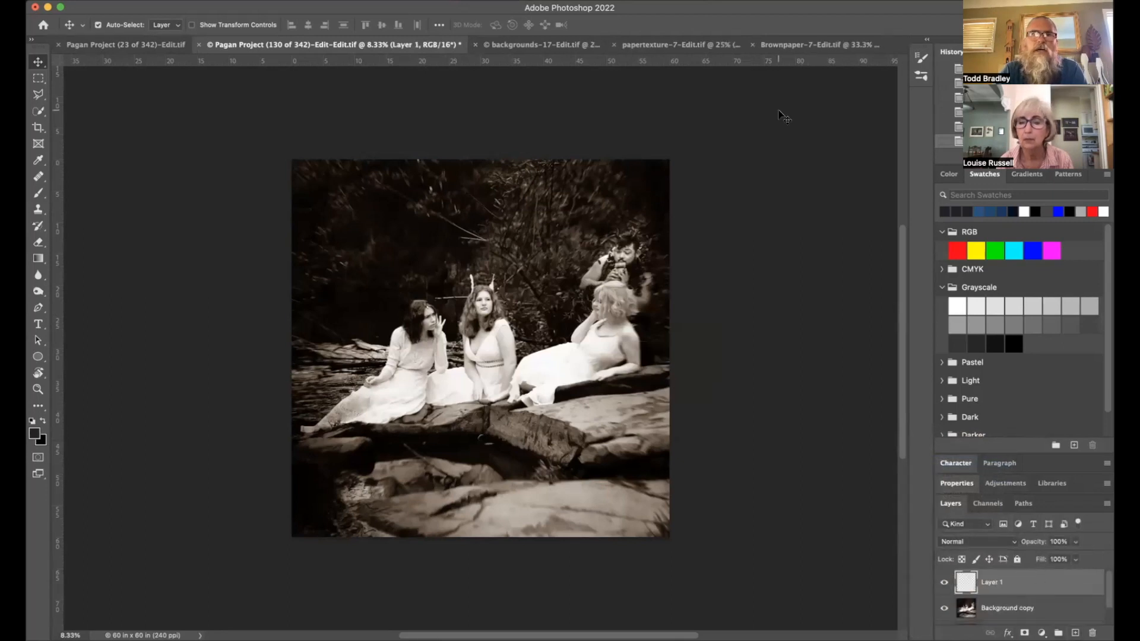
# Copy the whole Brownpaper-7-Edit.tif texture and paste it into the Pagan Project (130 of 342) image
pyautogui.click(701, 45)
pyautogui.click(762, 45)
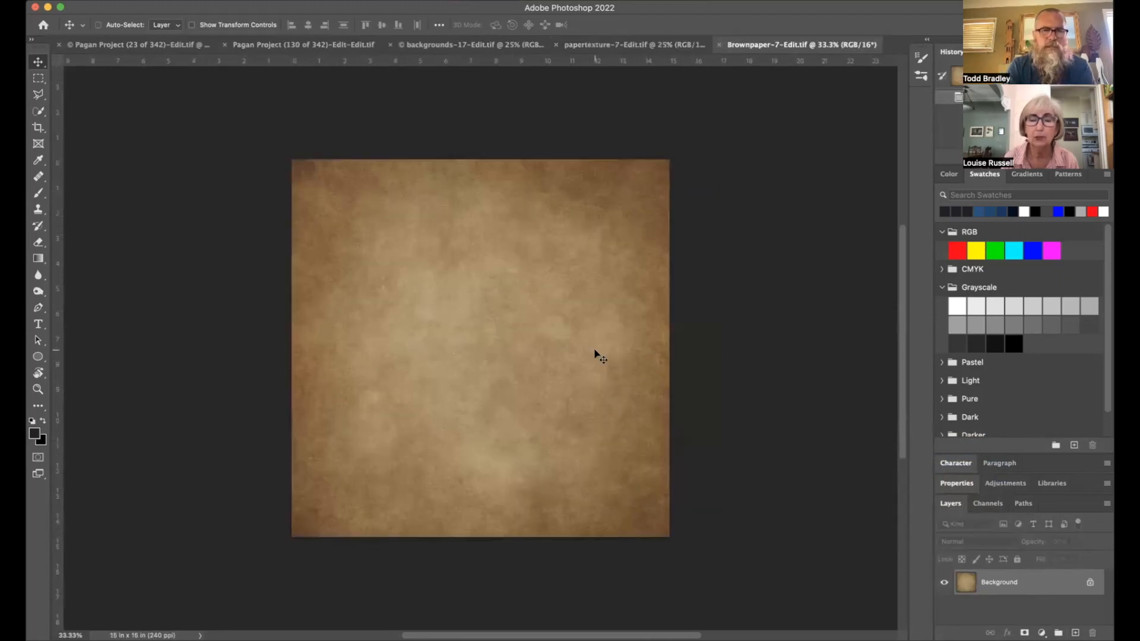
pyautogui.press('super+a')
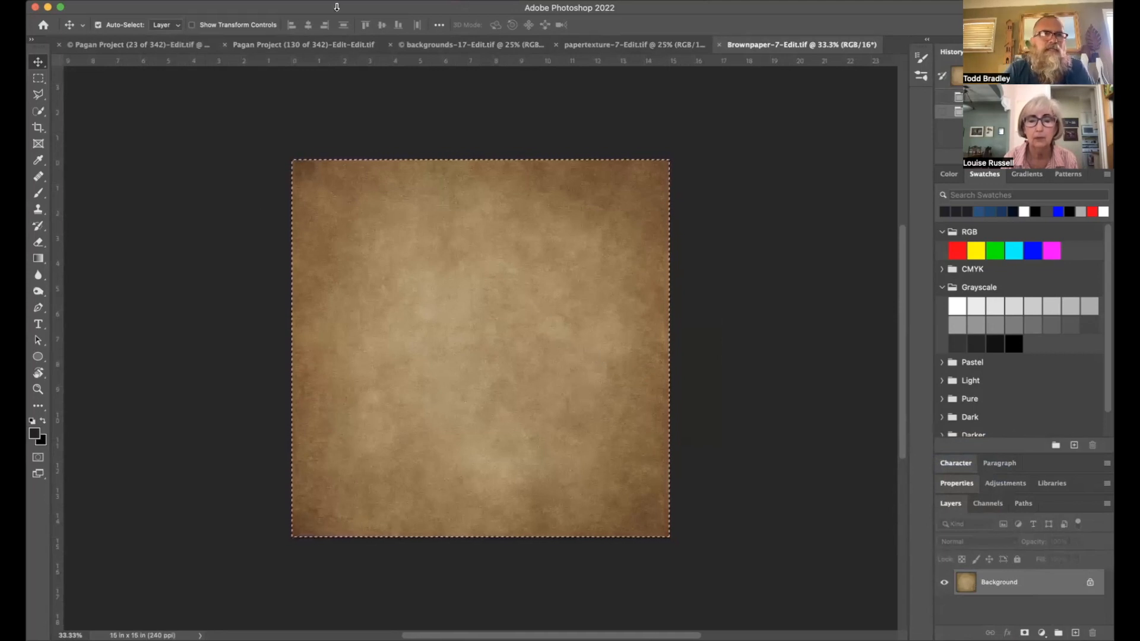
pyautogui.click(332, 45)
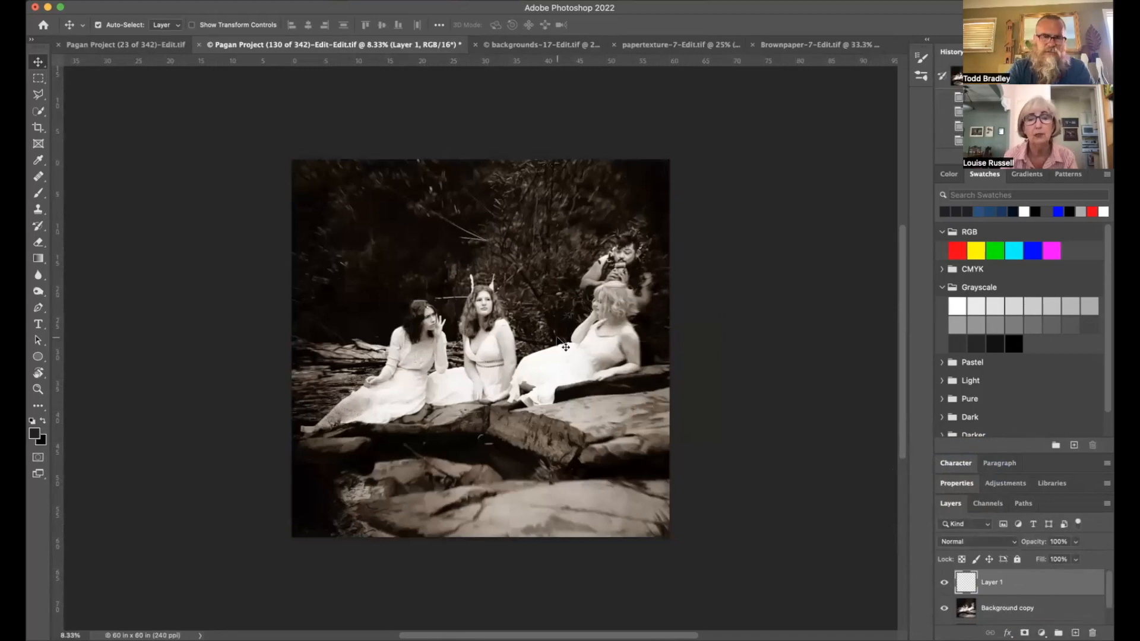
pyautogui.press('super+v')
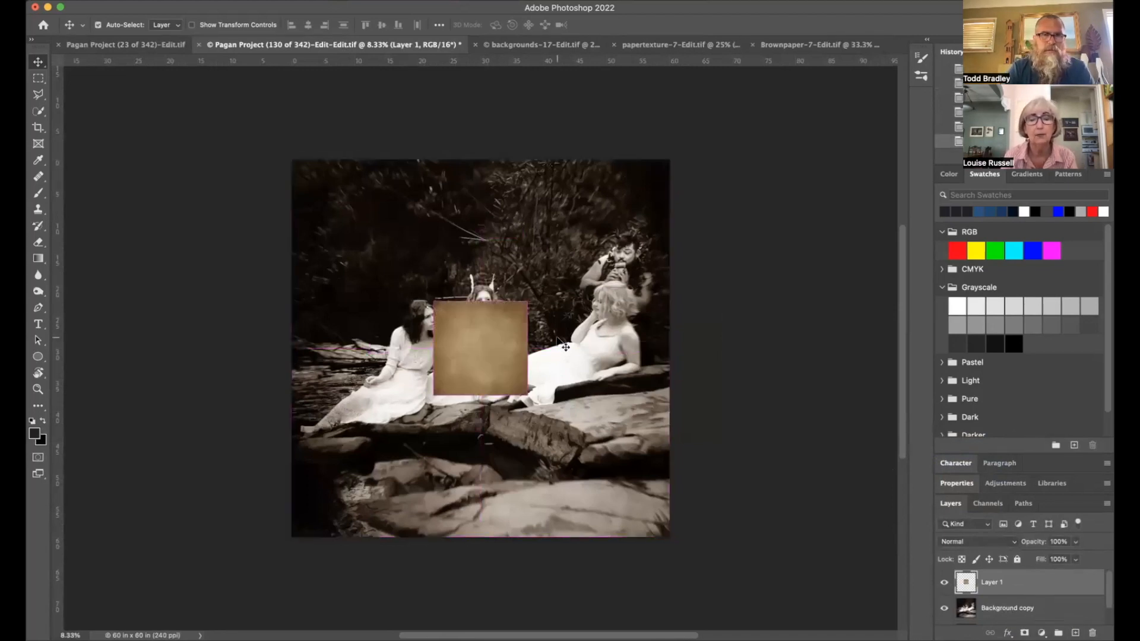
# Scale the pasted brown paper texture to 400% so it covers the whole photo, and apply the transform
pyautogui.click(148, 1)
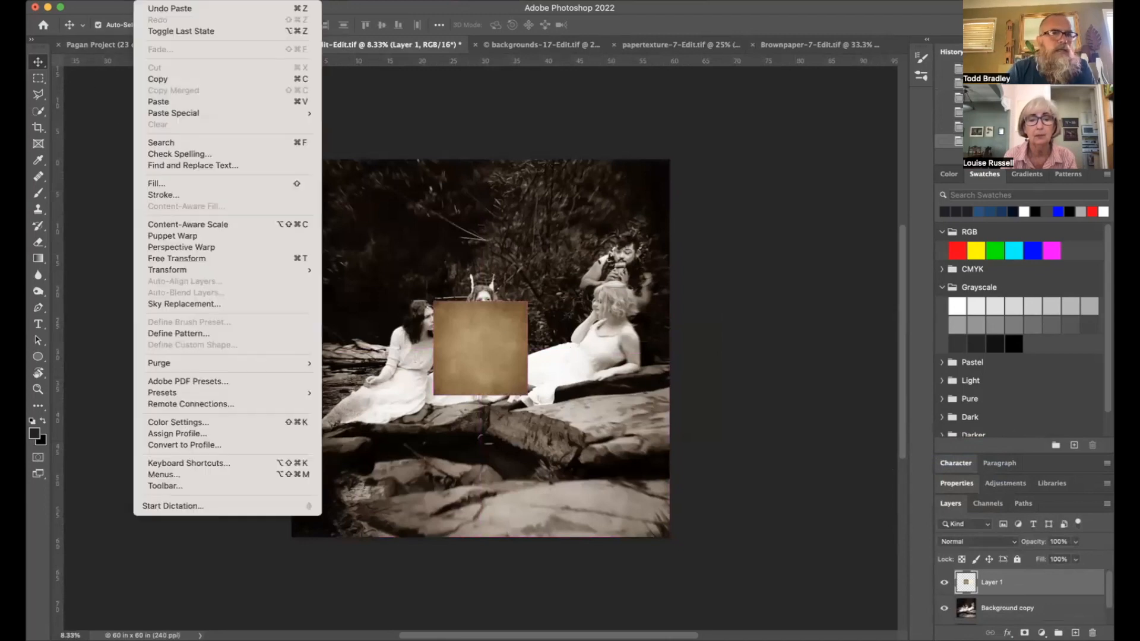
pyautogui.moveTo(183, 271)
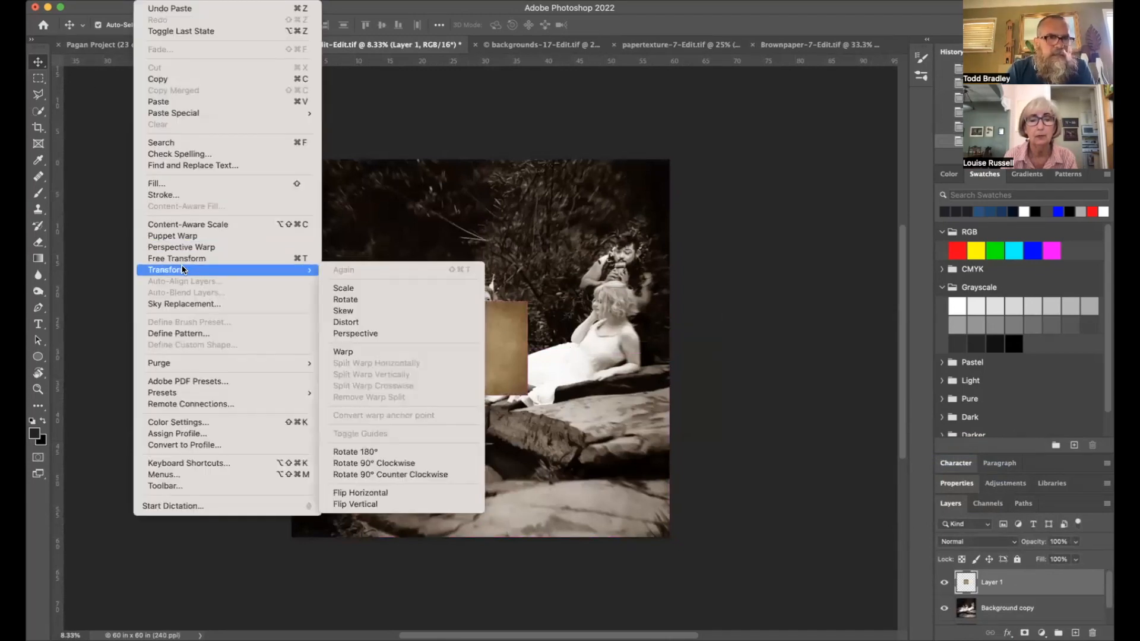
pyautogui.click(345, 288)
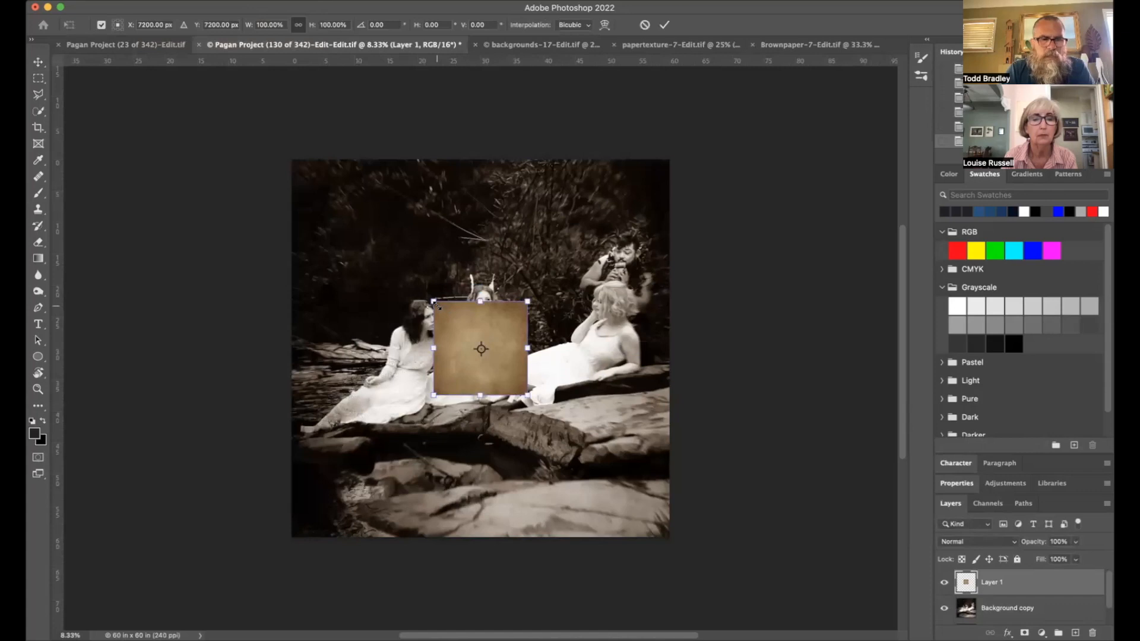
pyautogui.moveTo(436, 305); pyautogui.dragTo(292, 160)
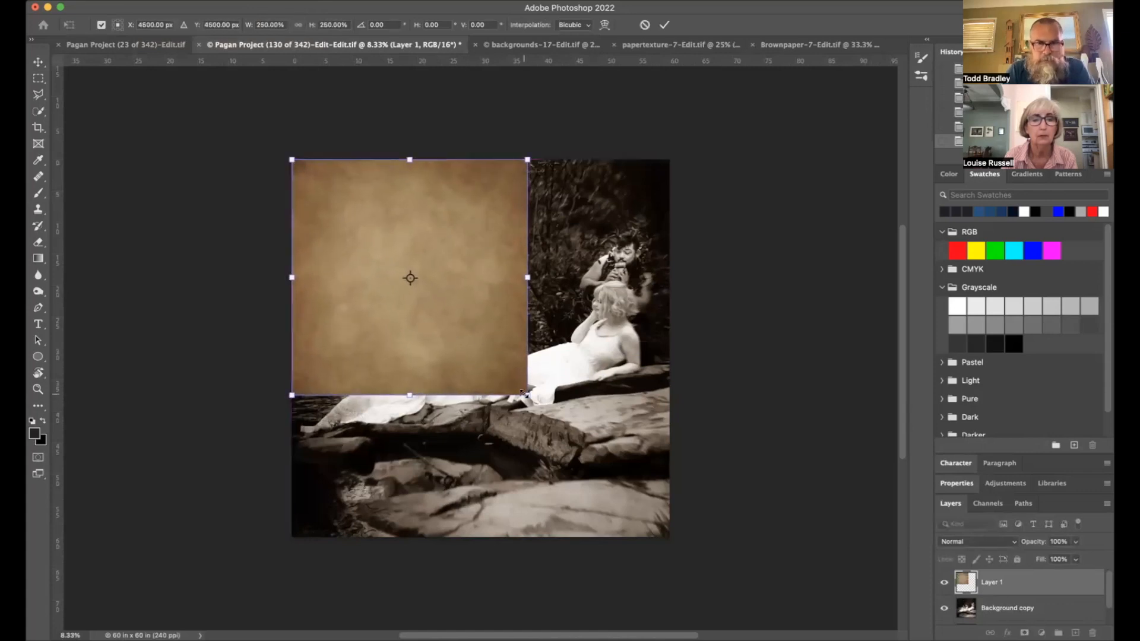
pyautogui.moveTo(528, 394); pyautogui.dragTo(670, 537)
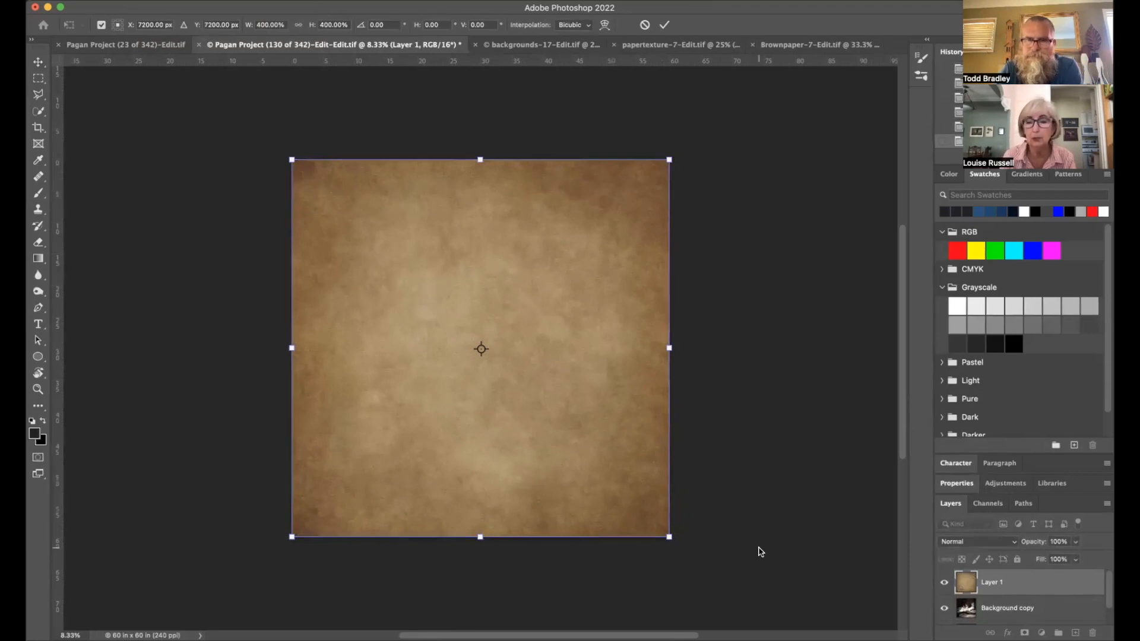
pyautogui.press('Return')
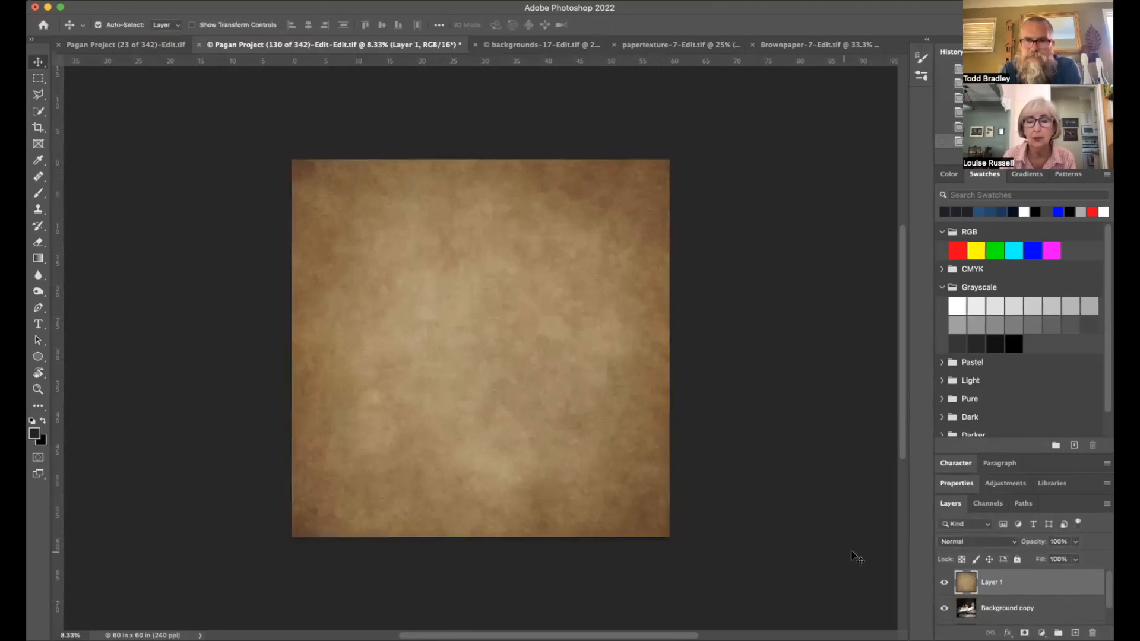
# Set the brown paper texture layer's blend mode to Multiply and reduce its opacity to 71%
pyautogui.click(1014, 543)
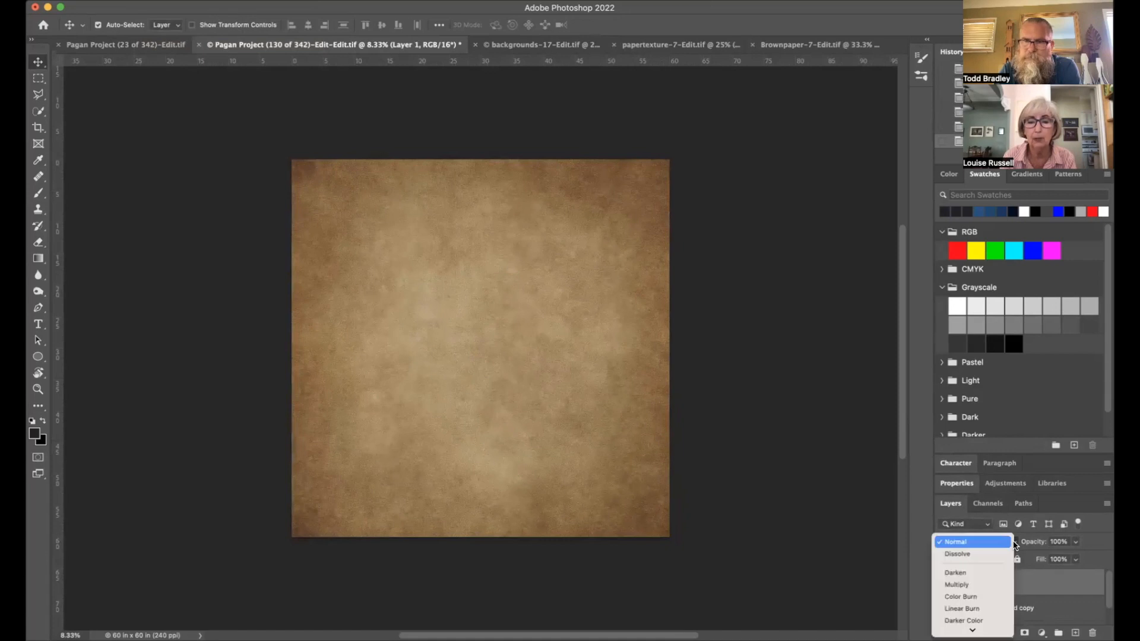
pyautogui.click(991, 585)
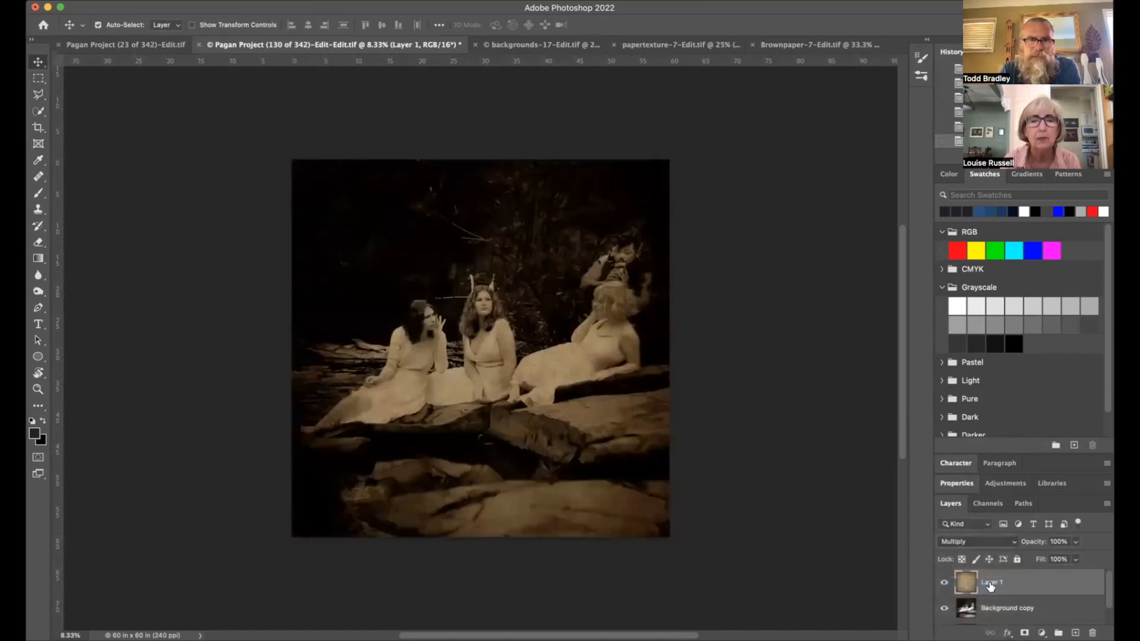
pyautogui.click(1075, 544)
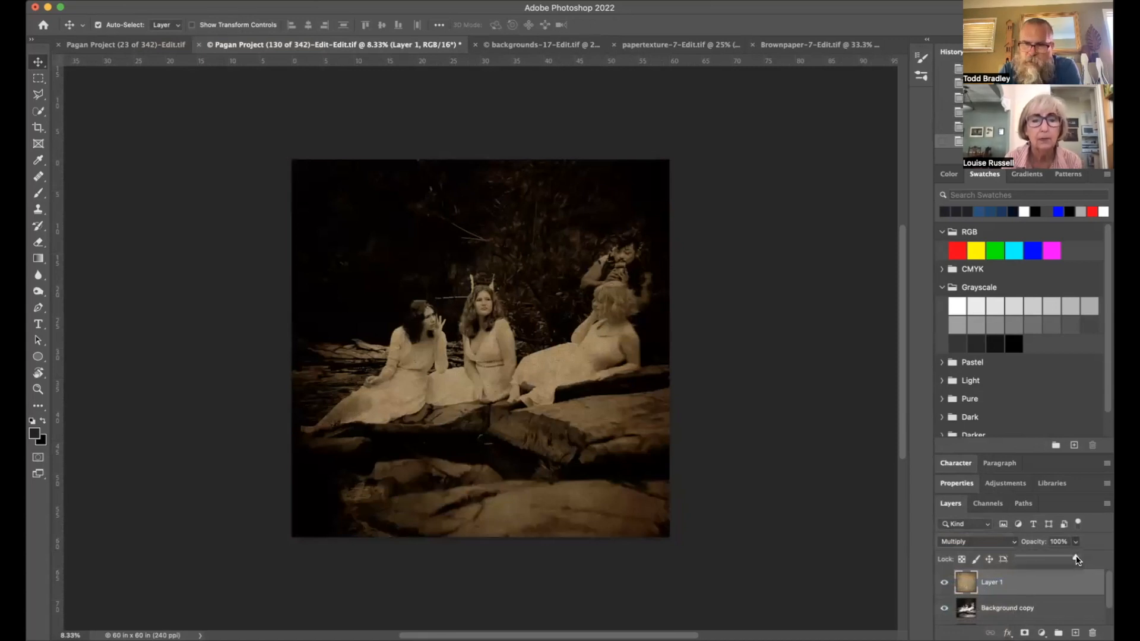
pyautogui.moveTo(1076, 560)
pyautogui.mouseDown()
pyautogui.moveTo(1049, 561)
pyautogui.moveTo(1060, 562)
pyautogui.mouseUp()
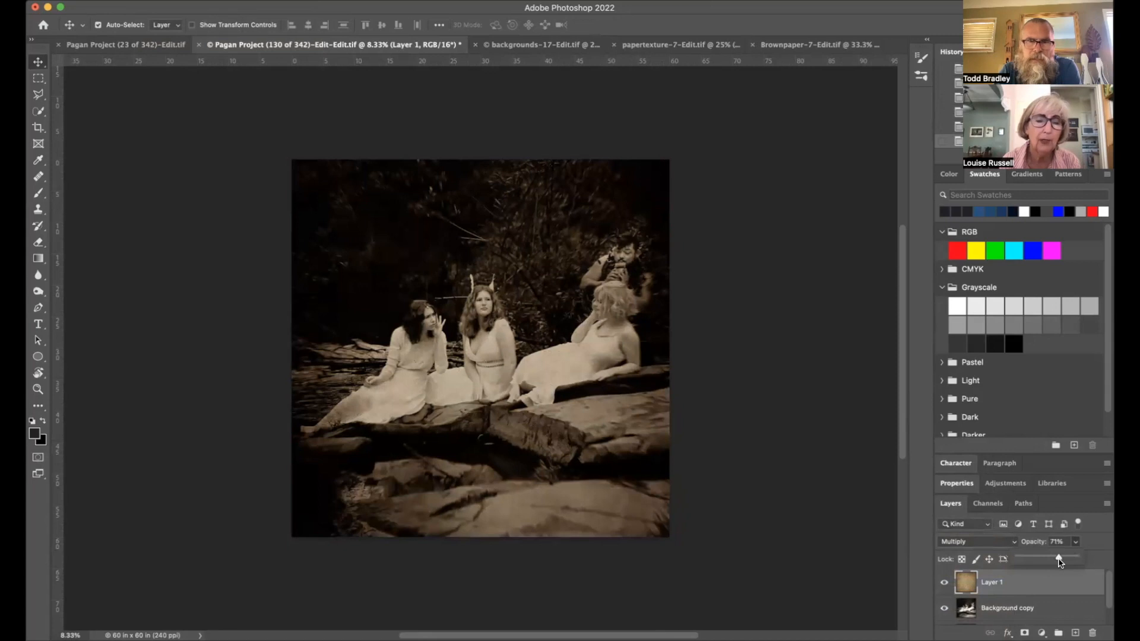
# Inspect the blended photo up close and change the brown paper texture layer's blend mode to Darken
pyautogui.press('super+plus')
pyautogui.press('super+plus')
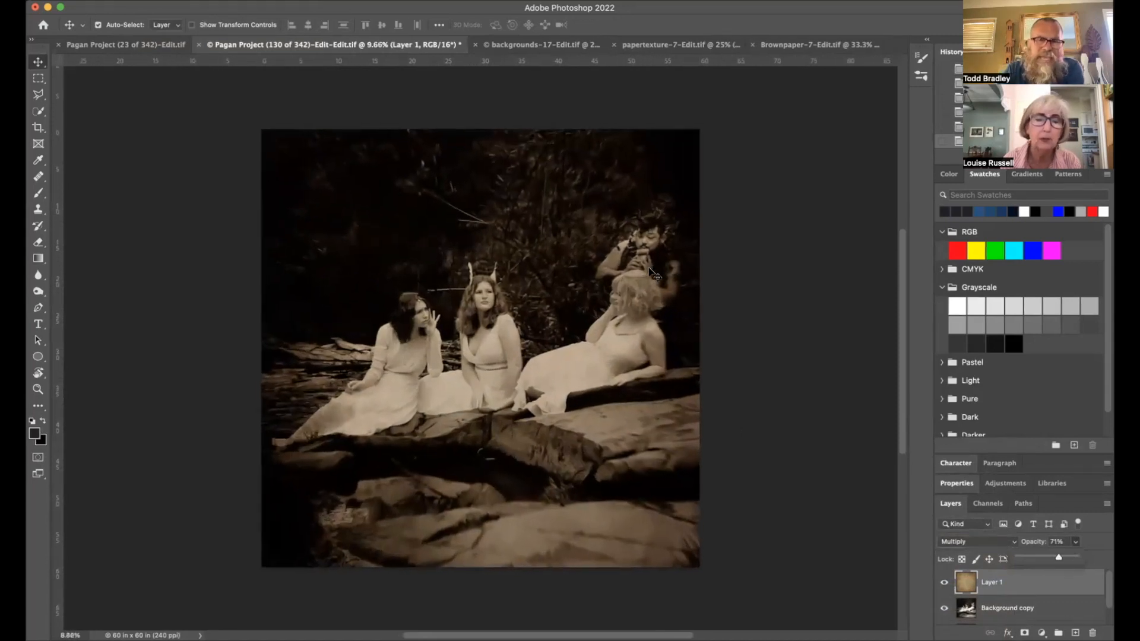
pyautogui.scroll(1, 649, 270)
pyautogui.scroll(-4, 649, 270)
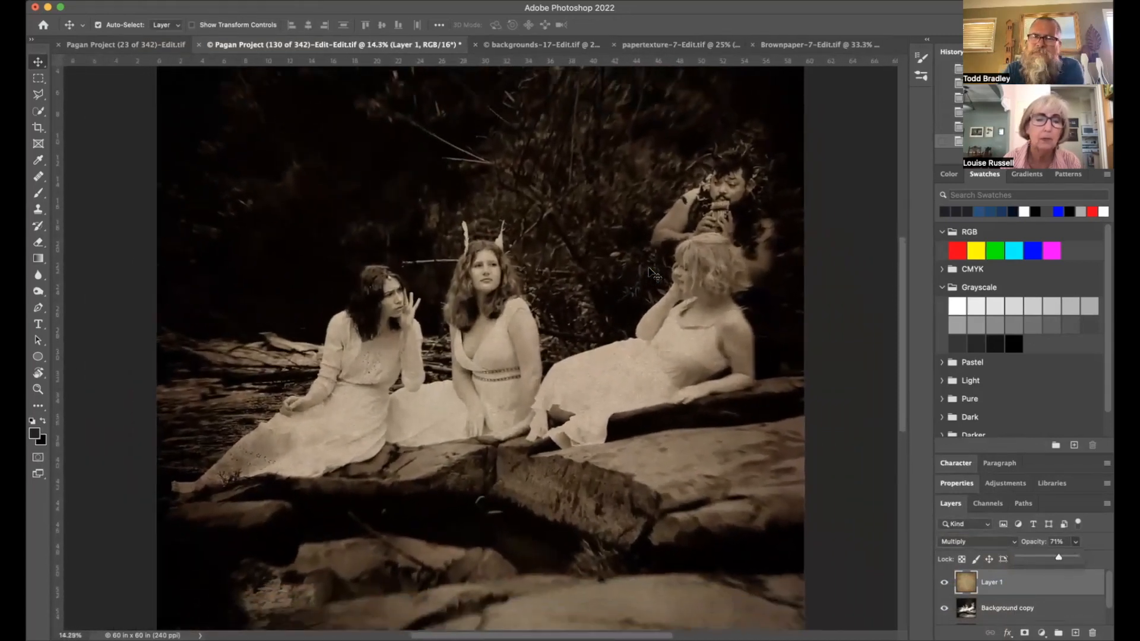
pyautogui.scroll(-1, 649, 271)
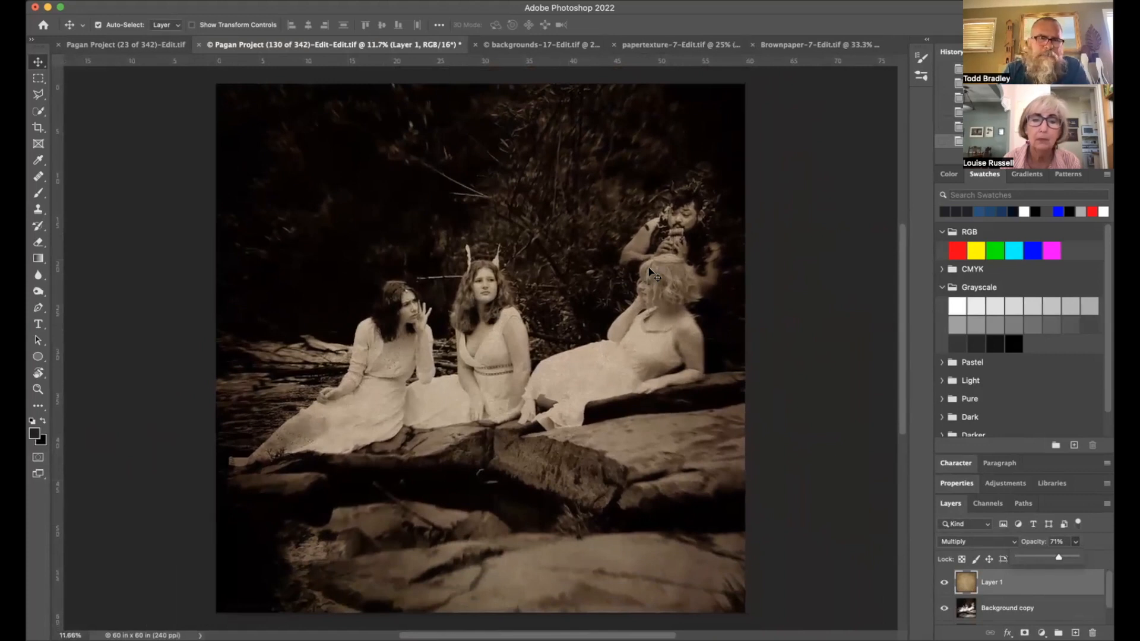
pyautogui.click(1006, 543)
pyautogui.click(976, 529)
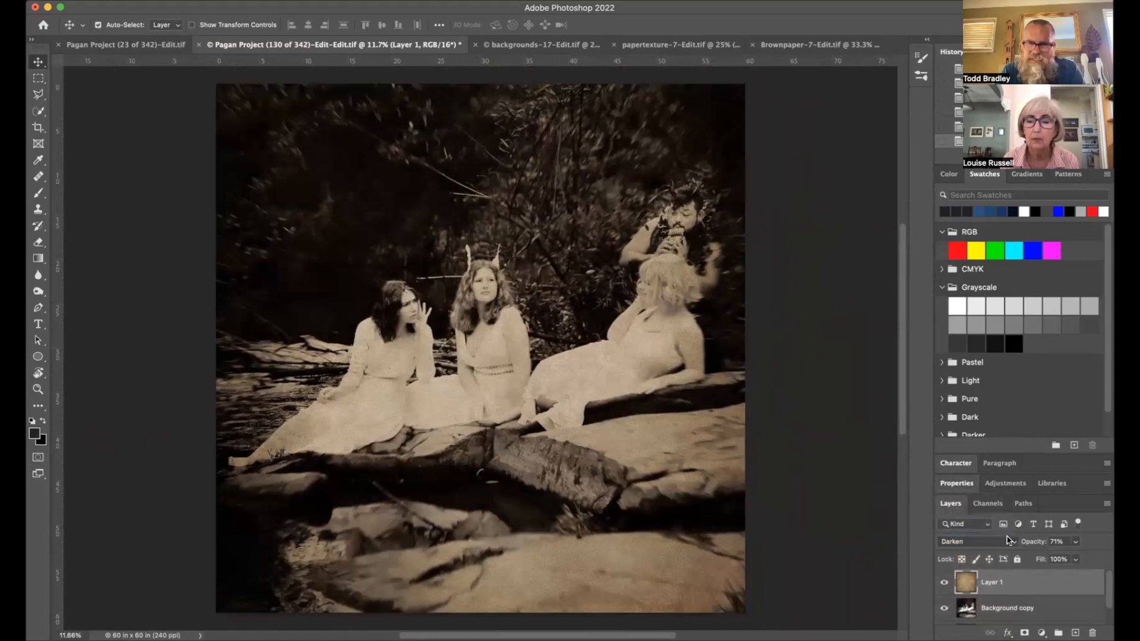
# Set the brown paper texture layer's blend mode to Lighten, lower its opacity to 47%, and look over the photo
pyautogui.click(1013, 546)
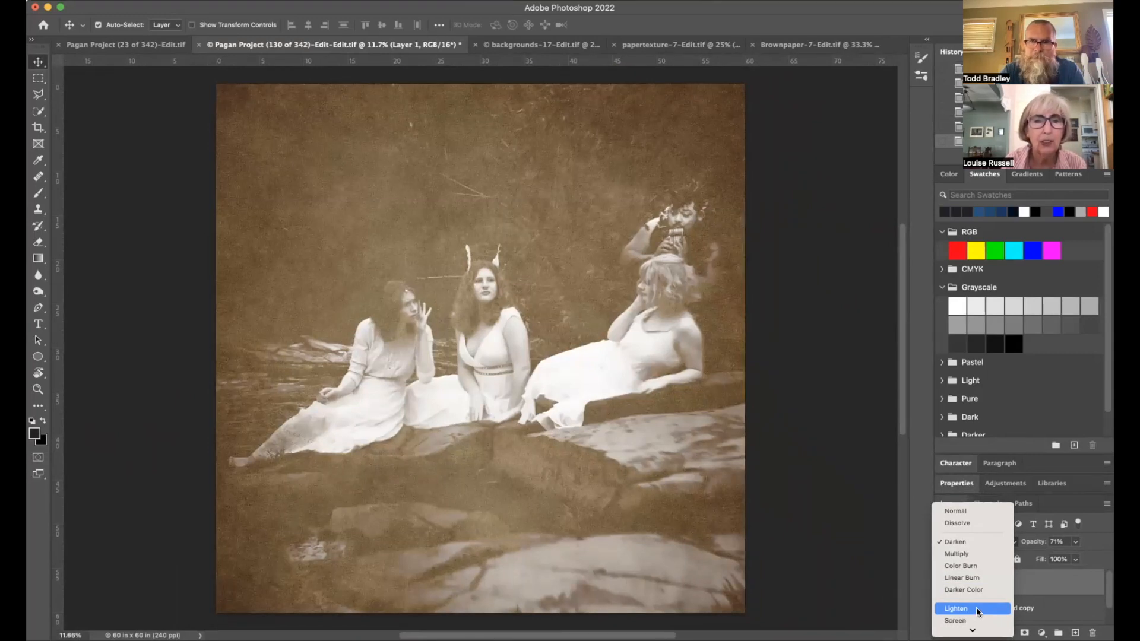
pyautogui.scroll(-2, 976, 607)
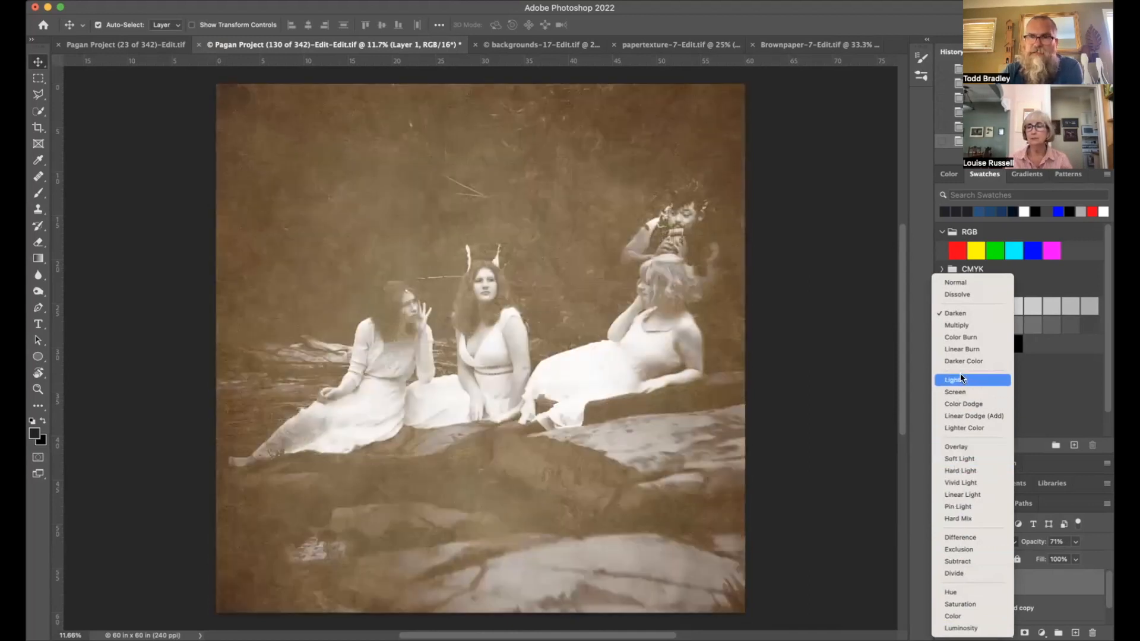
pyautogui.click(958, 383)
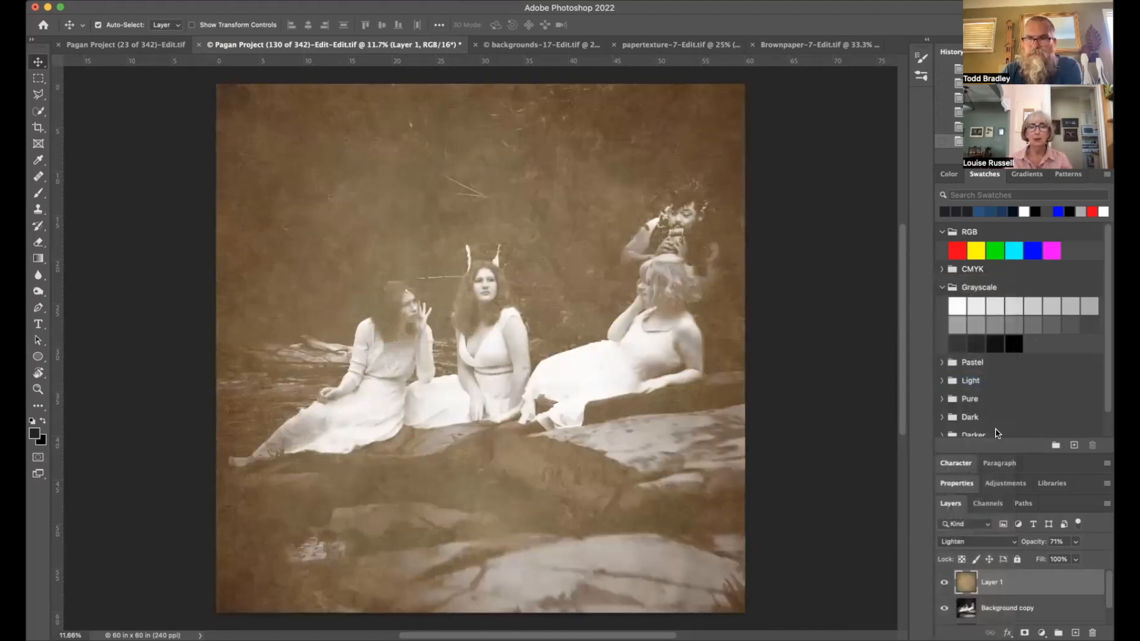
pyautogui.click(1075, 542)
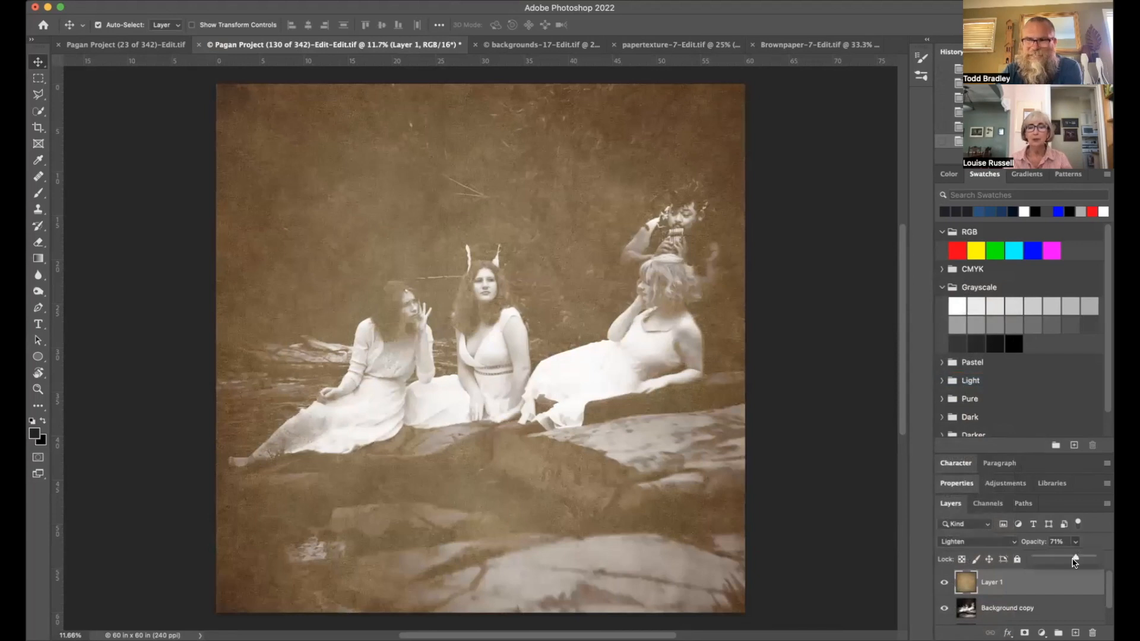
pyautogui.moveTo(1076, 560)
pyautogui.mouseDown()
pyautogui.moveTo(1054, 561)
pyautogui.moveTo(1090, 561)
pyautogui.moveTo(1062, 561)
pyautogui.mouseUp()
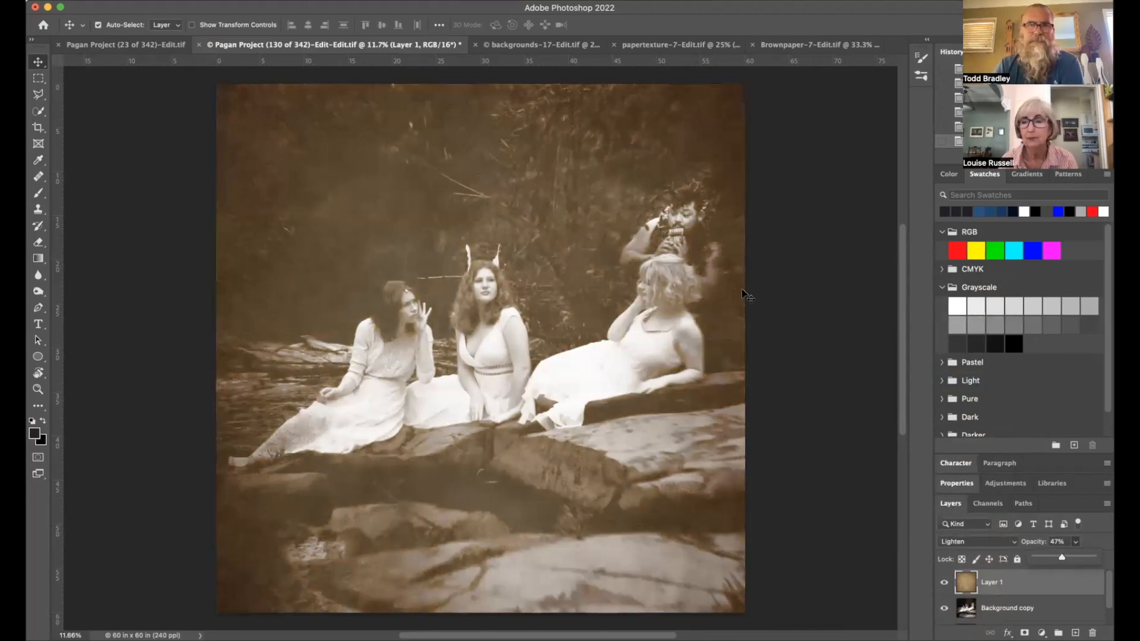
pyautogui.scroll(-10, 751, 500)
pyautogui.scroll(10, 747, 499)
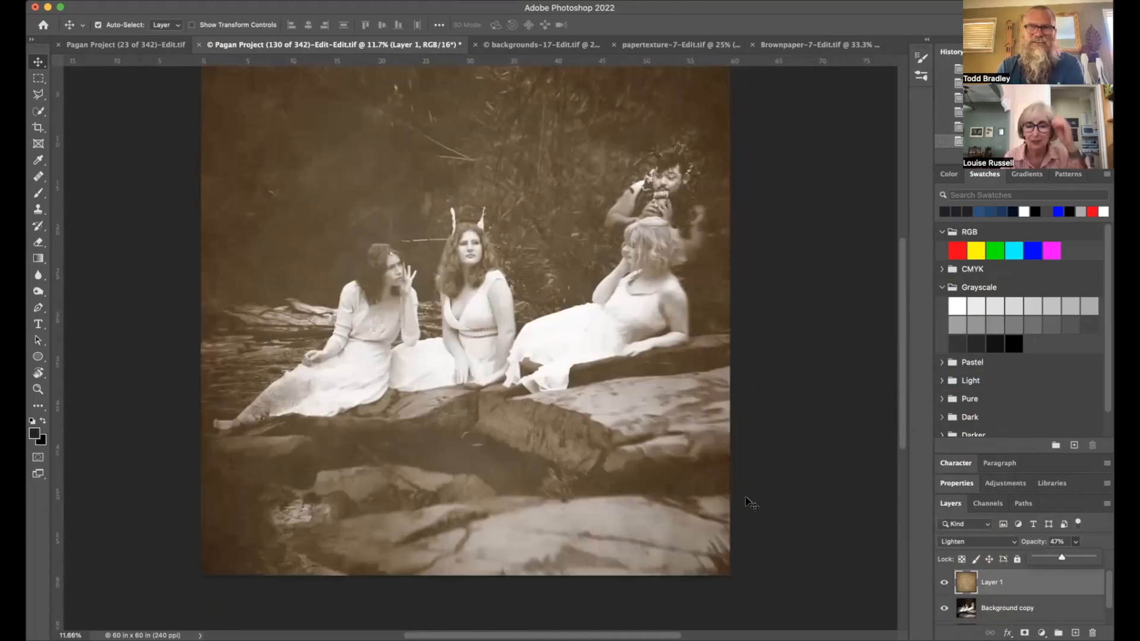